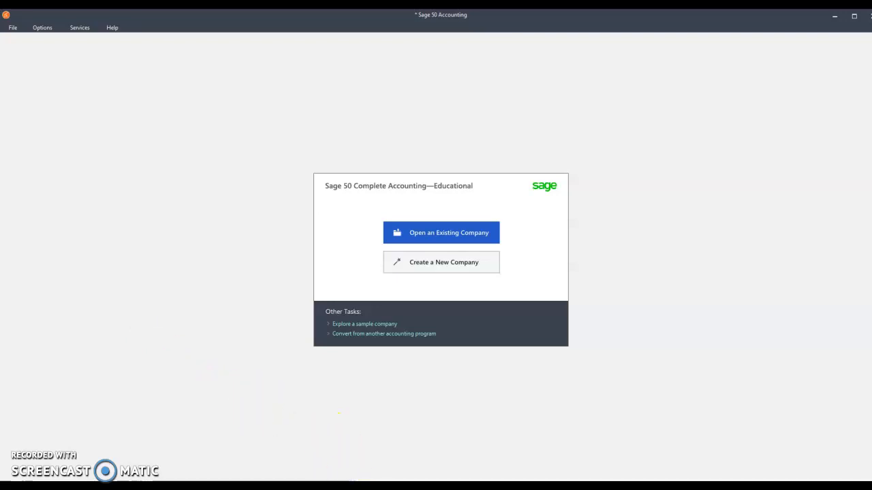
Review the chart of accounts, beginning balances and October transactions in the Obg Flower Shop Word document, and return to Sage 50.
{"action": "mouse_move", "coordinate": [303, 487]}
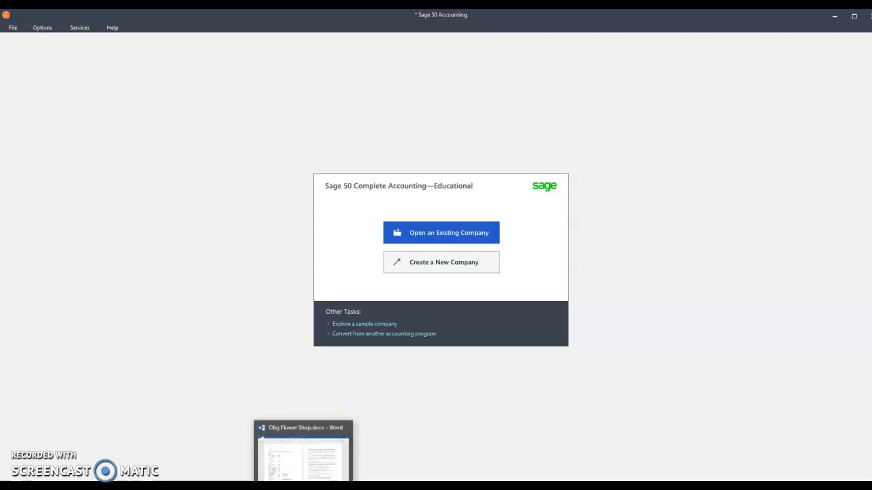
{"action": "left_click", "coordinate": [341, 453]}
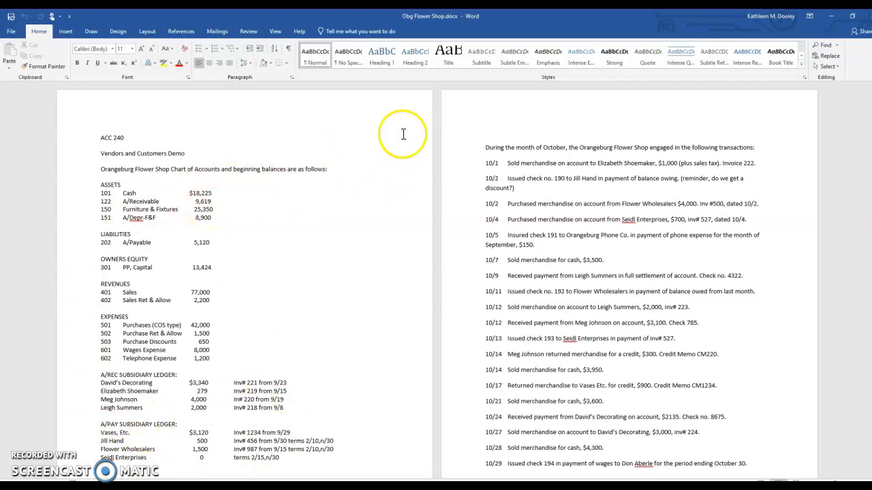
{"action": "left_click", "coordinate": [831, 20]}
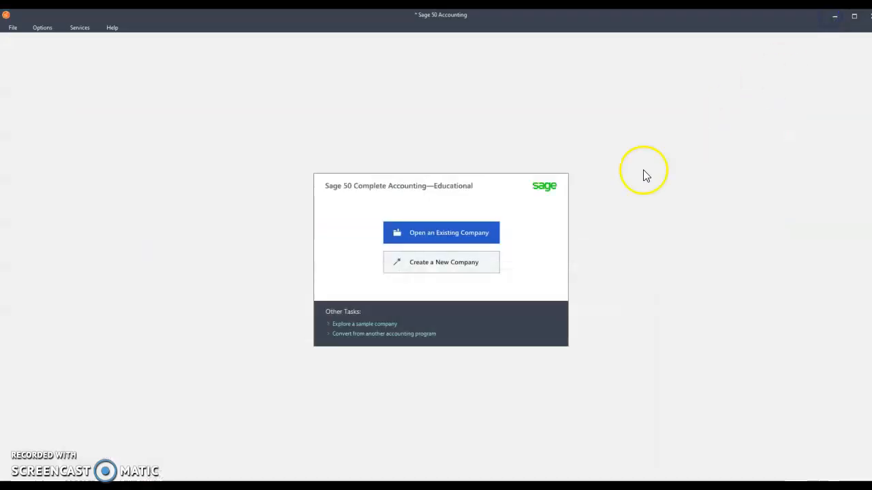
Start creating a new company and name it DEMO Orangeburg Flower Shop.
{"action": "left_click", "coordinate": [431, 267]}
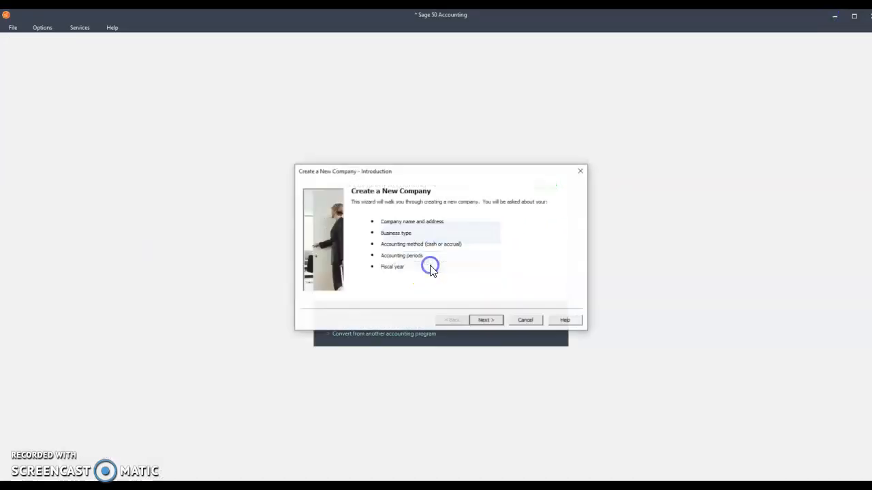
{"action": "left_click", "coordinate": [485, 320]}
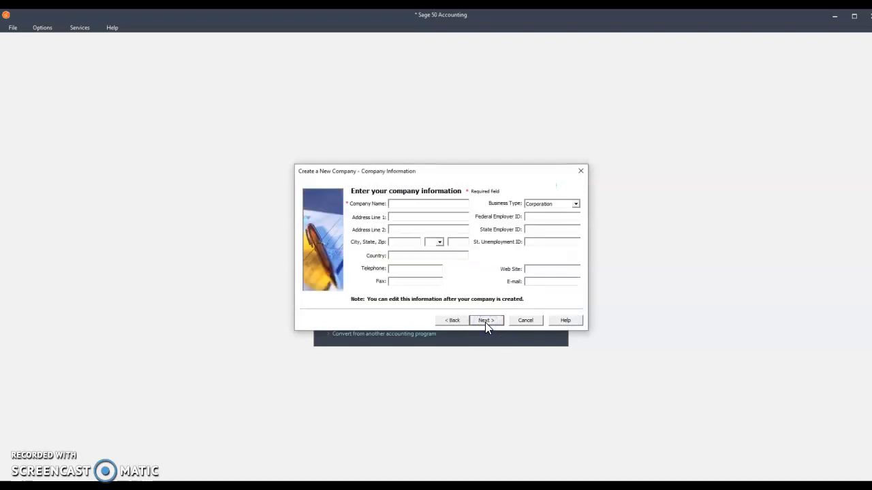
{"action": "type", "text": "DEMO Orangeburg Flower Shop"}
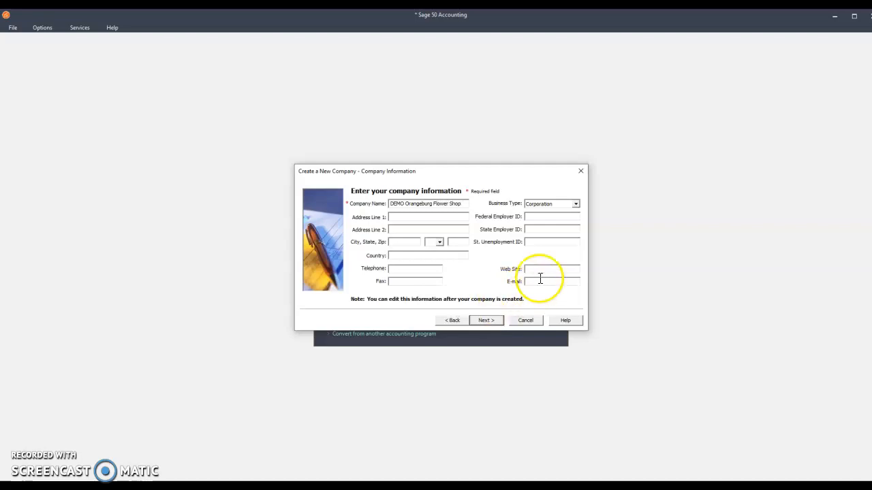
Set the company's business type to Sole Proprietorship and continue to the setup method.
{"action": "left_click", "coordinate": [575, 204]}
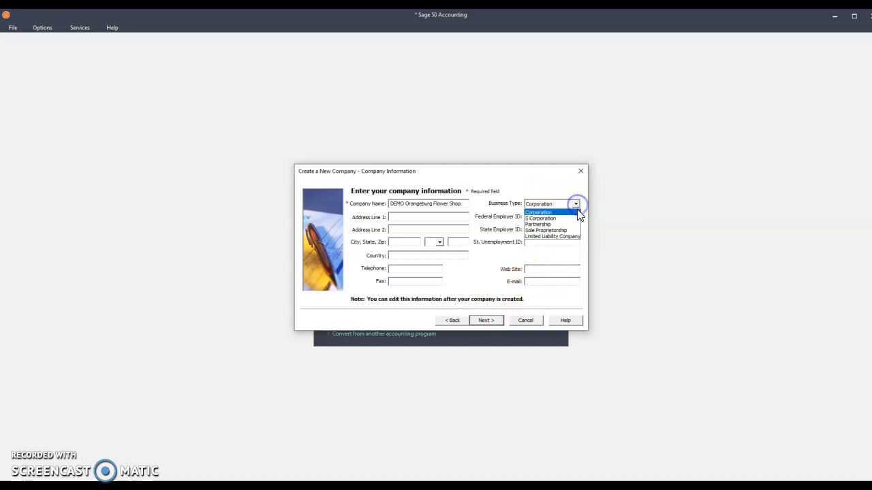
{"action": "left_click", "coordinate": [566, 225]}
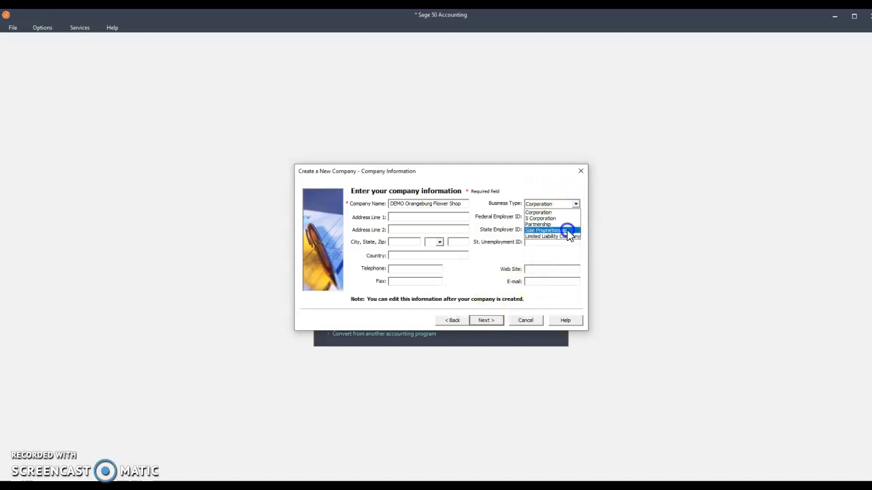
{"action": "left_click", "coordinate": [486, 320]}
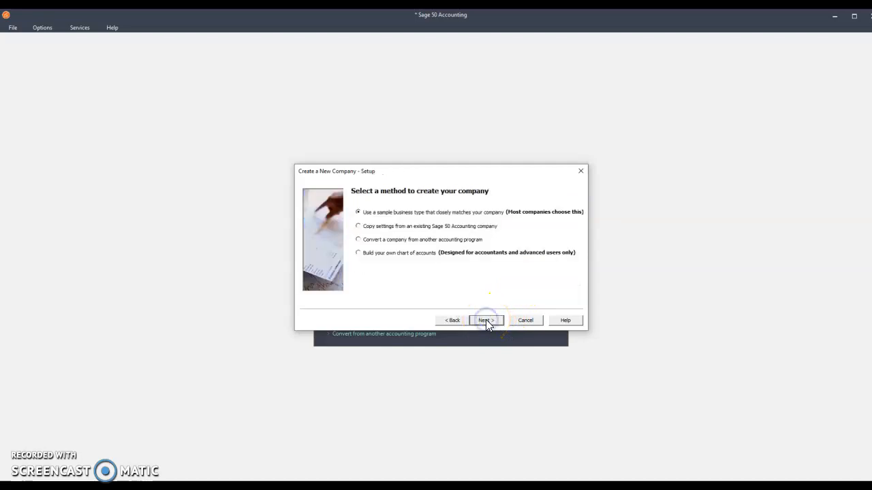
Choose to build your own chart of accounts, and accept accrual accounting, real-time posting and the default accounting period structure.
{"action": "left_click", "coordinate": [359, 253]}
{"action": "left_click", "coordinate": [500, 320]}
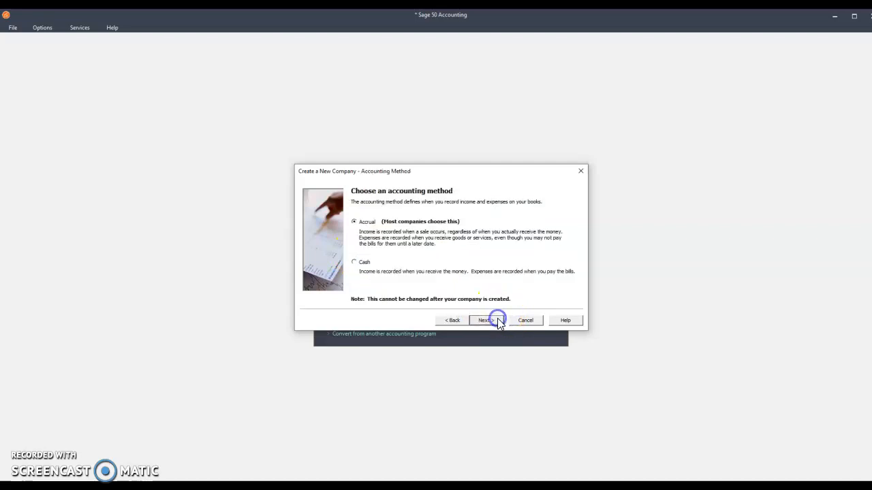
{"action": "left_click", "coordinate": [484, 320]}
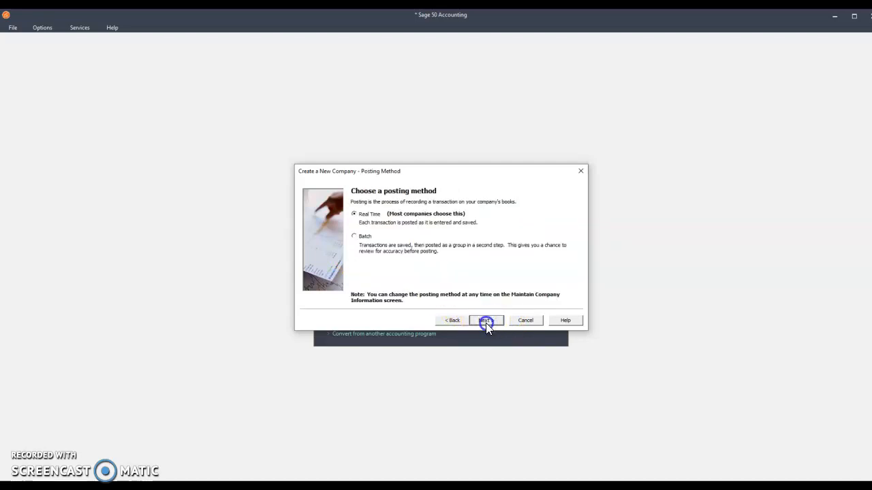
{"action": "left_click", "coordinate": [486, 321]}
{"action": "left_click", "coordinate": [487, 323]}
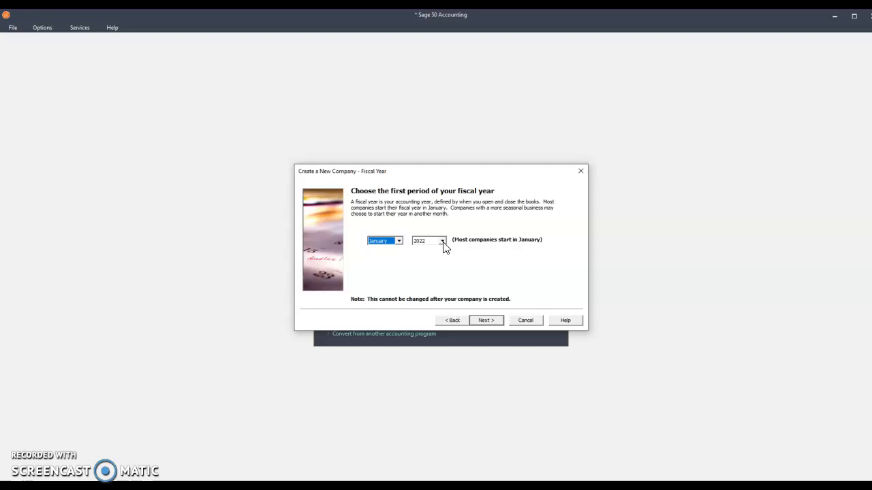
Set the first fiscal period to January 2021 and finish creating the company.
{"action": "left_click", "coordinate": [445, 260]}
{"action": "left_click", "coordinate": [443, 242]}
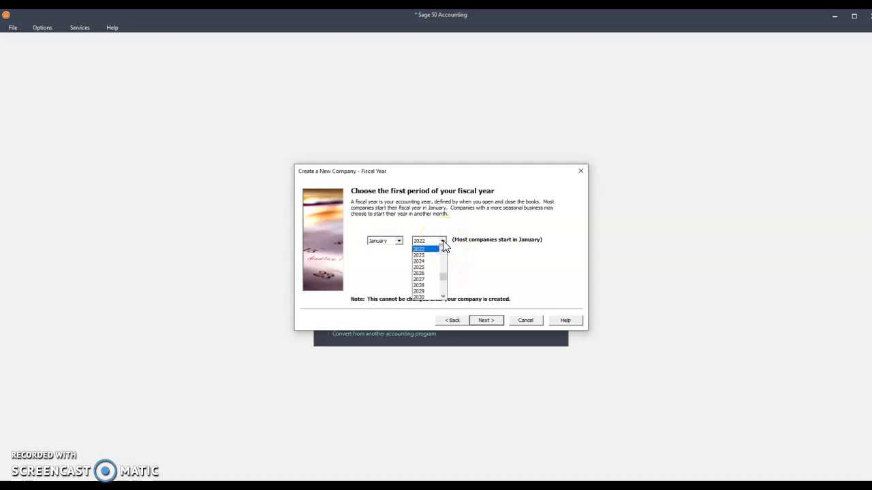
{"action": "left_click", "coordinate": [443, 249]}
{"action": "left_click", "coordinate": [431, 250]}
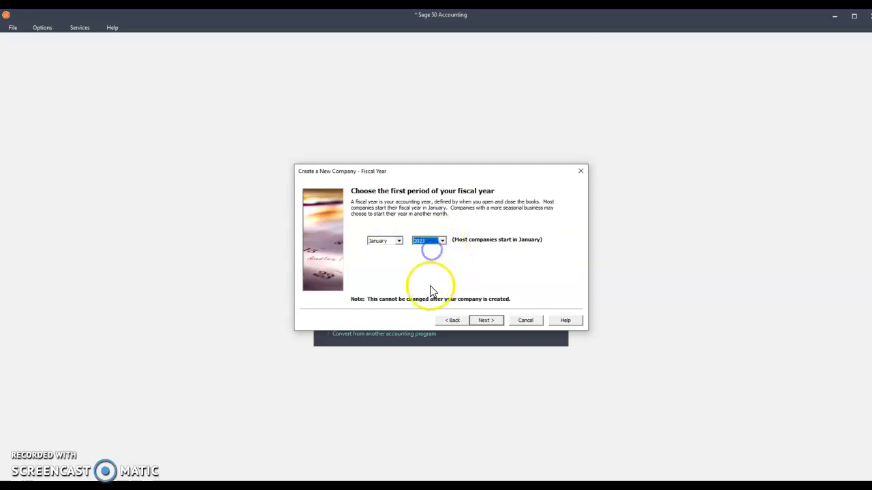
{"action": "left_click", "coordinate": [486, 320]}
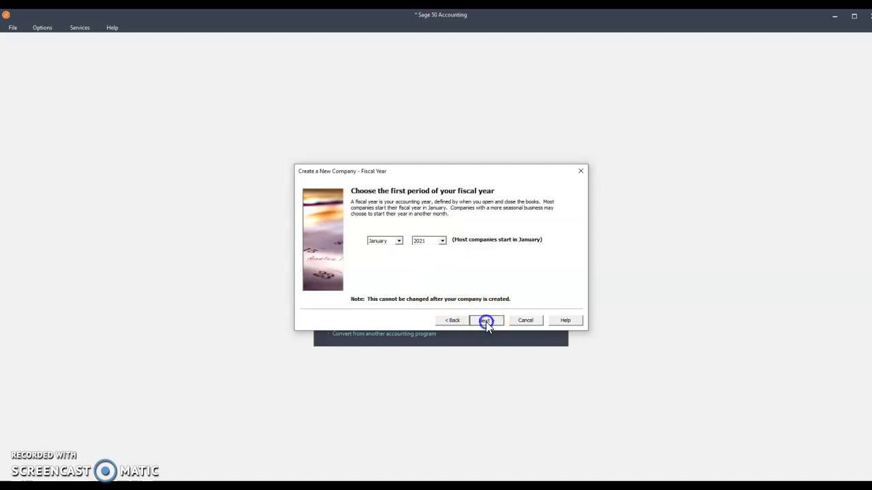
{"action": "left_click", "coordinate": [486, 321]}
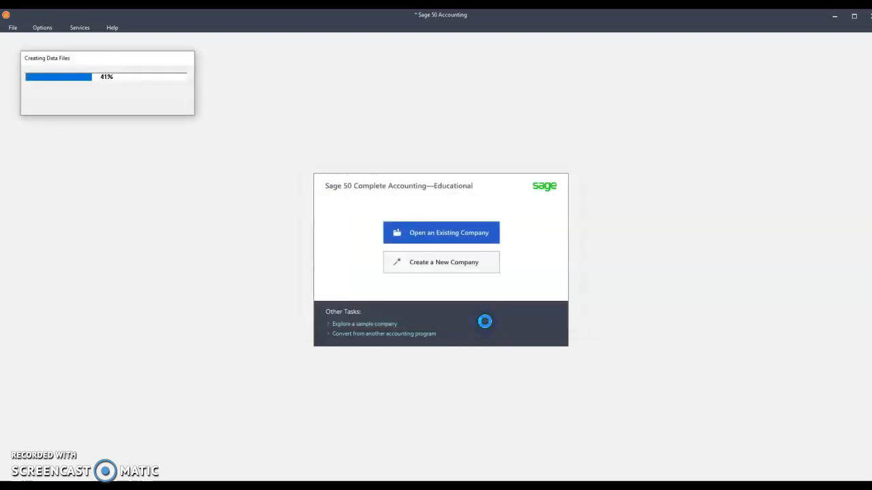
{"action": "left_click", "coordinate": [389, 337]}
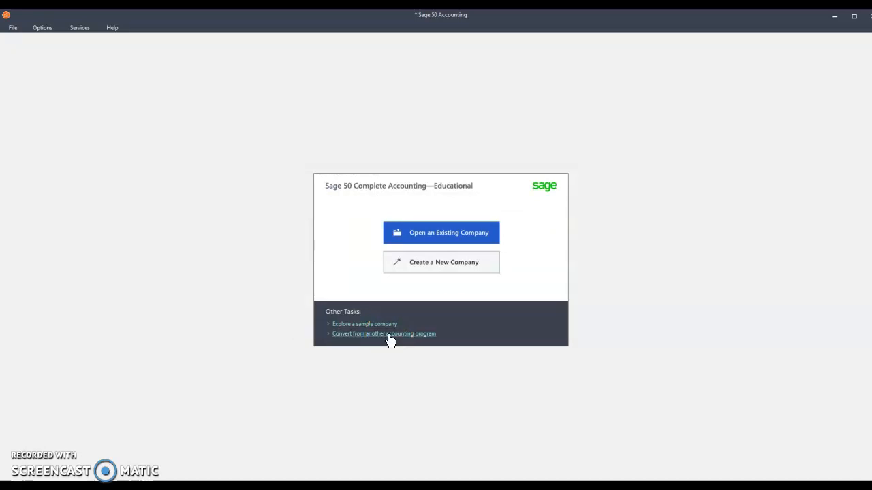
{"action": "left_click", "coordinate": [386, 356]}
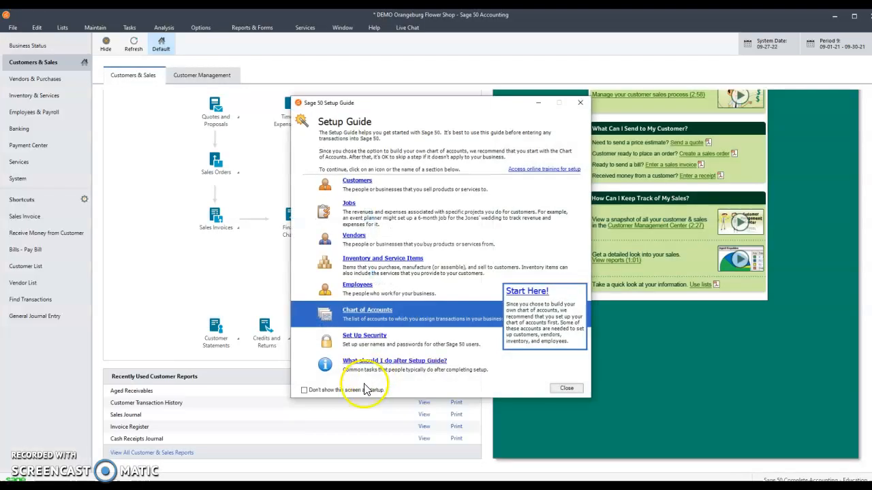
Stop the Setup Guide from showing at startup and close it.
{"action": "left_click", "coordinate": [303, 391]}
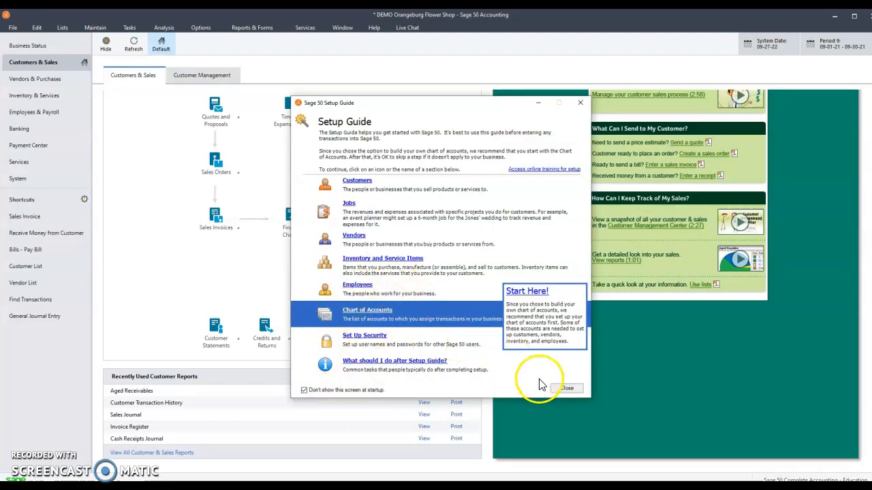
{"action": "left_click", "coordinate": [562, 390]}
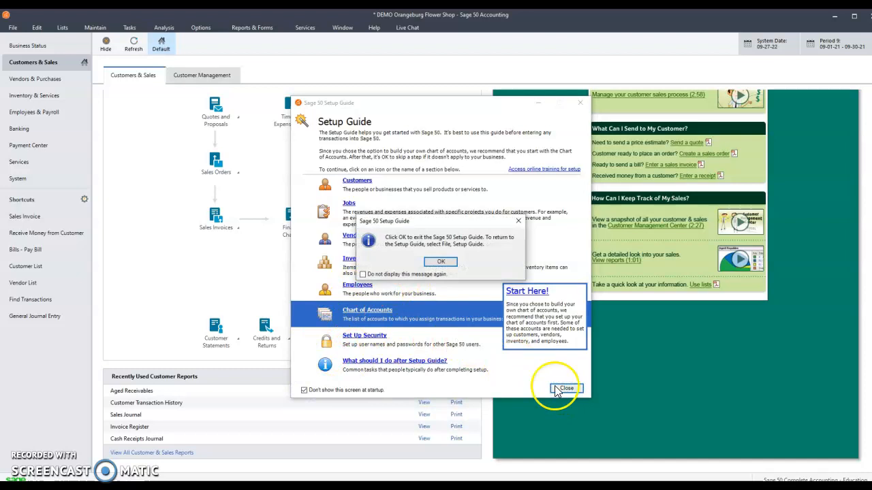
{"action": "left_click", "coordinate": [438, 266]}
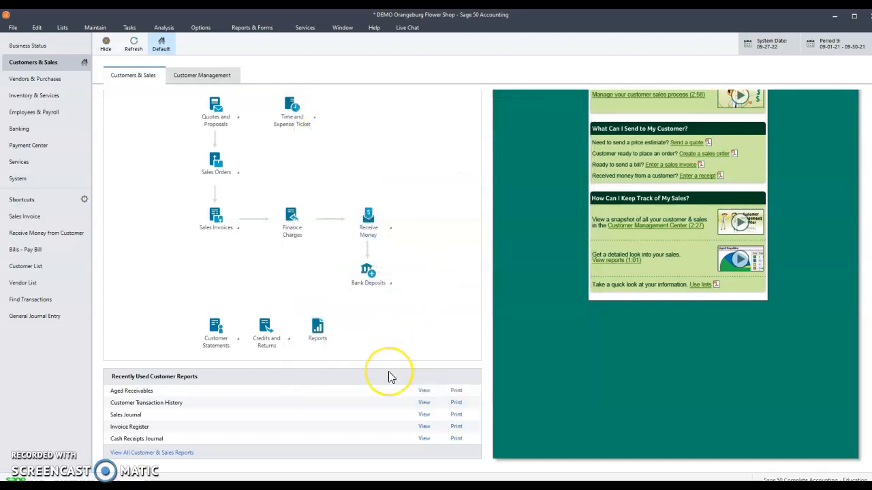
Add account 101 to the chart of accounts with the description Cash and account type Cash, and save it.
{"action": "left_click", "coordinate": [31, 66]}
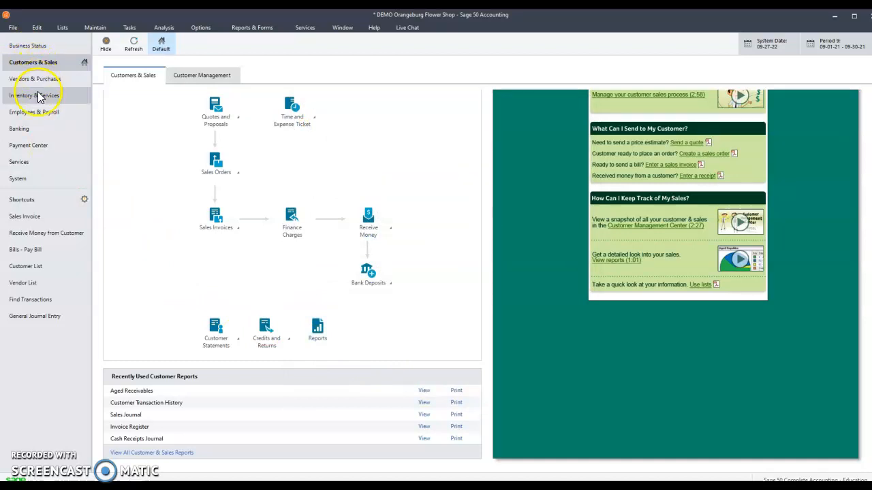
{"action": "left_click", "coordinate": [30, 130]}
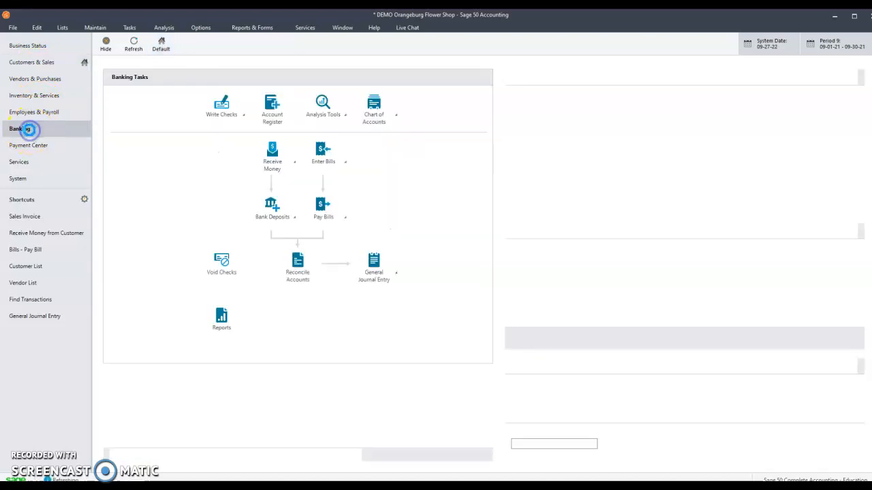
{"action": "left_click", "coordinate": [379, 120]}
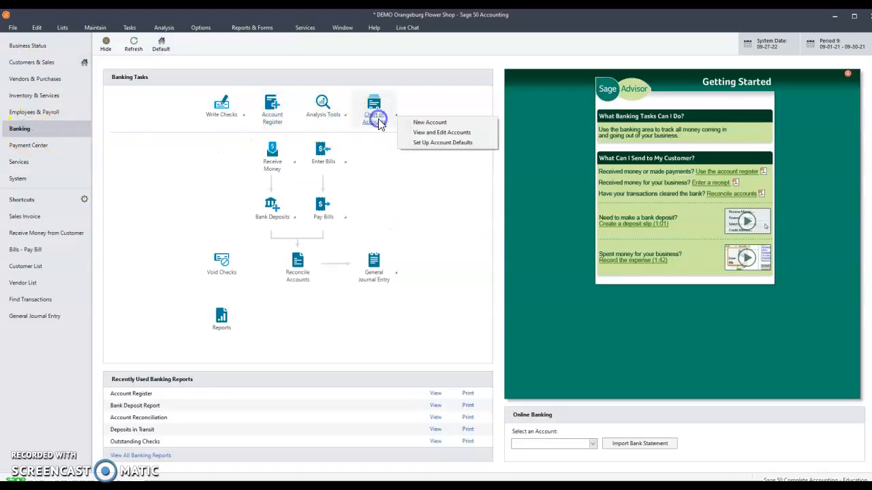
{"action": "left_click", "coordinate": [421, 122]}
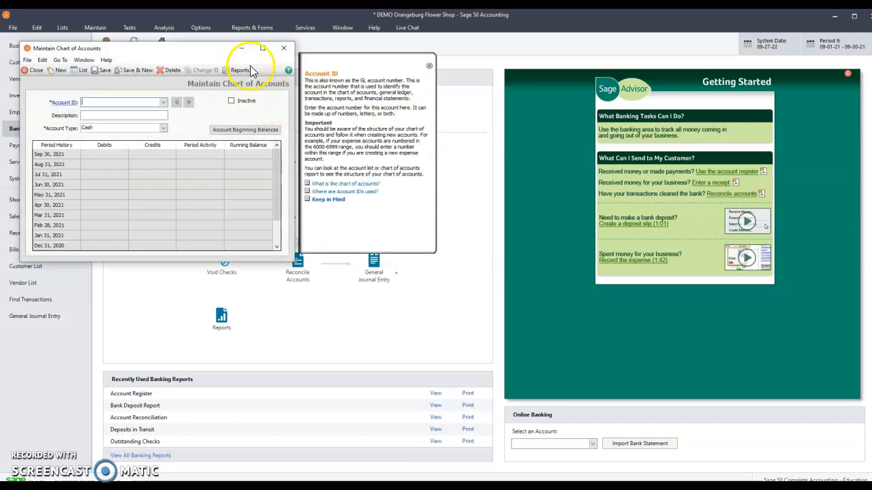
{"action": "left_click", "coordinate": [263, 49]}
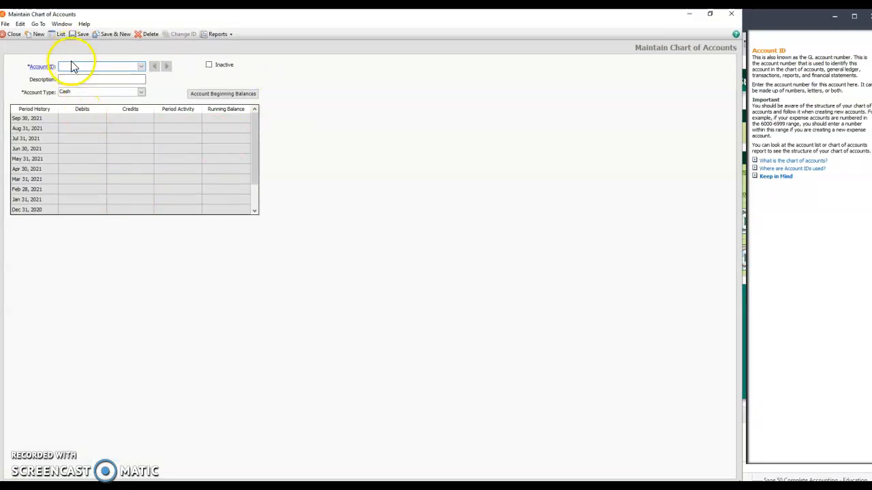
{"action": "type", "text": "101"}
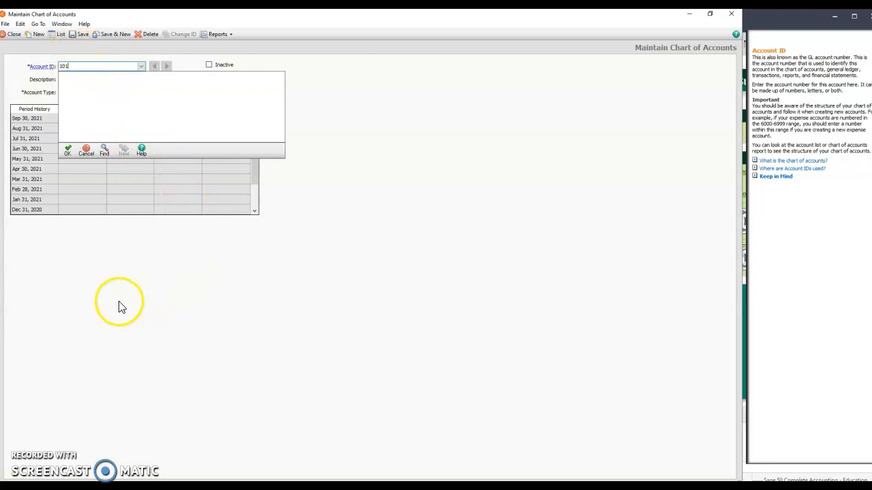
{"action": "key", "text": "Tab"}
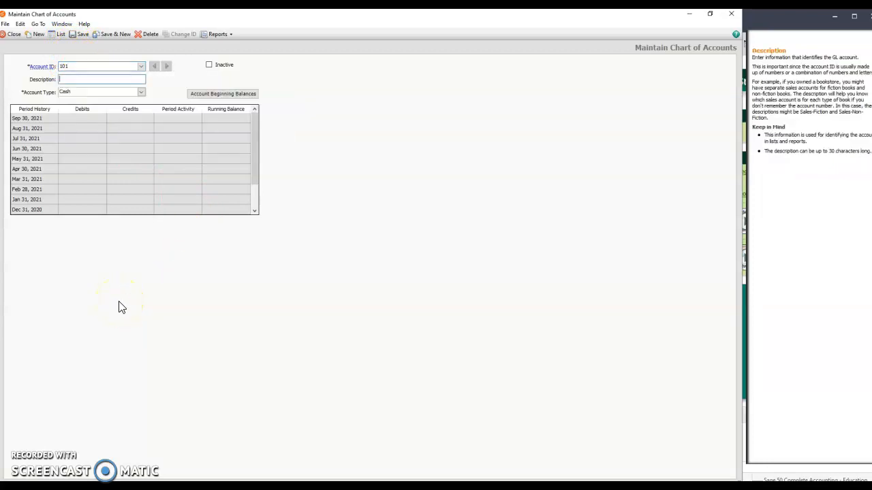
{"action": "type", "text": "Cash"}
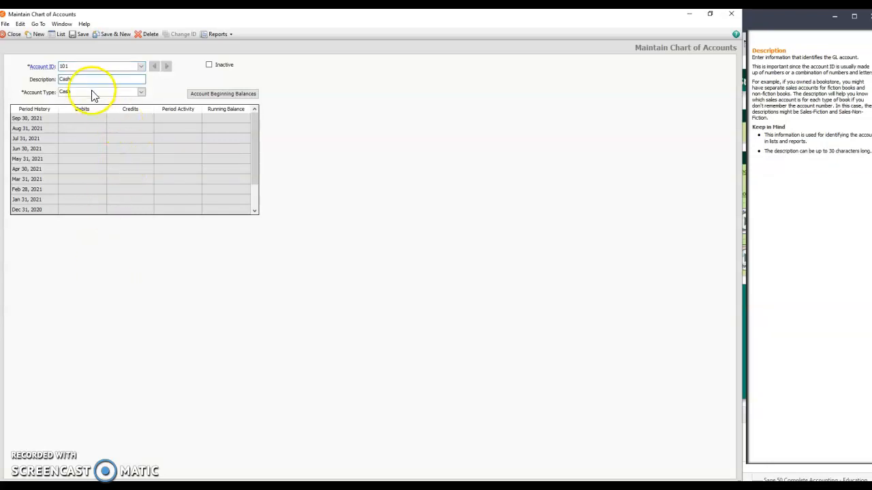
{"action": "left_click", "coordinate": [117, 36]}
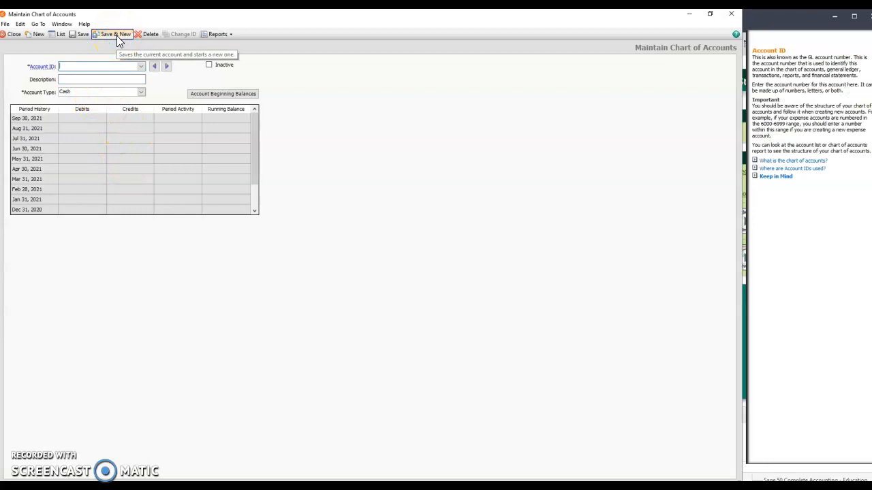
Add account 122 with the description Accounts Receivable and account type Accounts Receivable, and save it.
{"action": "type", "text": "122"}
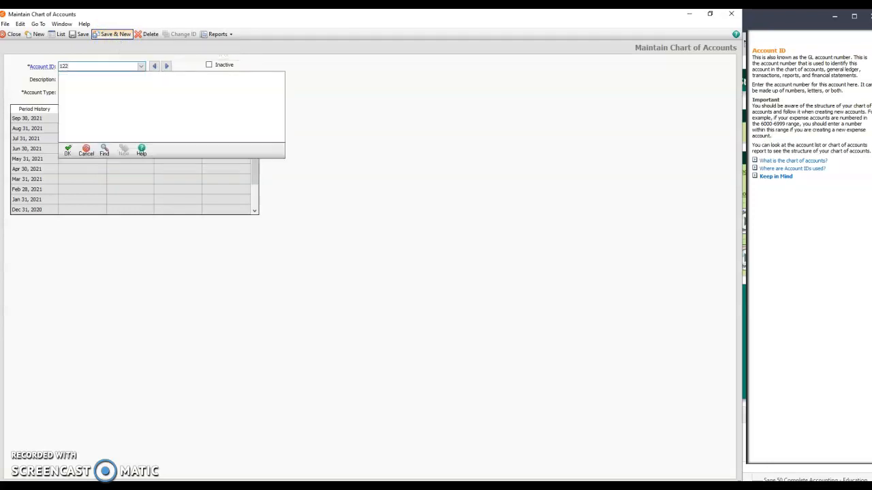
{"action": "key", "text": "Tab"}
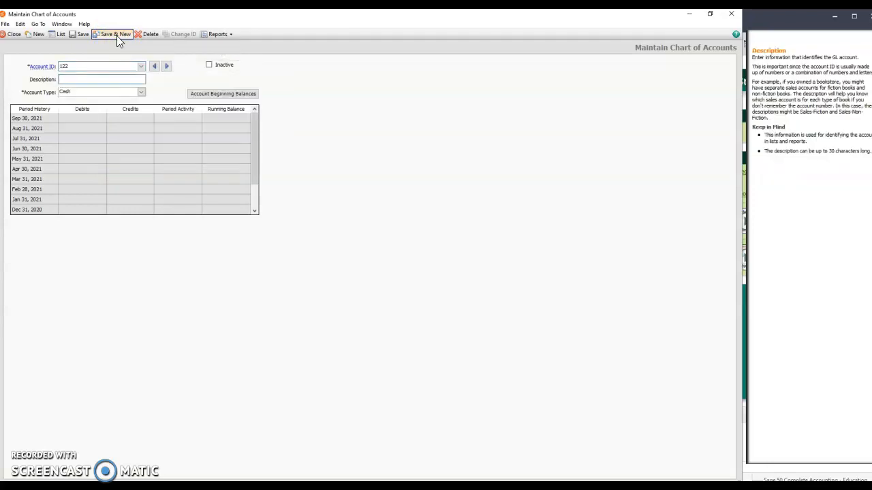
{"action": "type", "text": "Accounts Receivable"}
{"action": "left_click", "coordinate": [141, 94]}
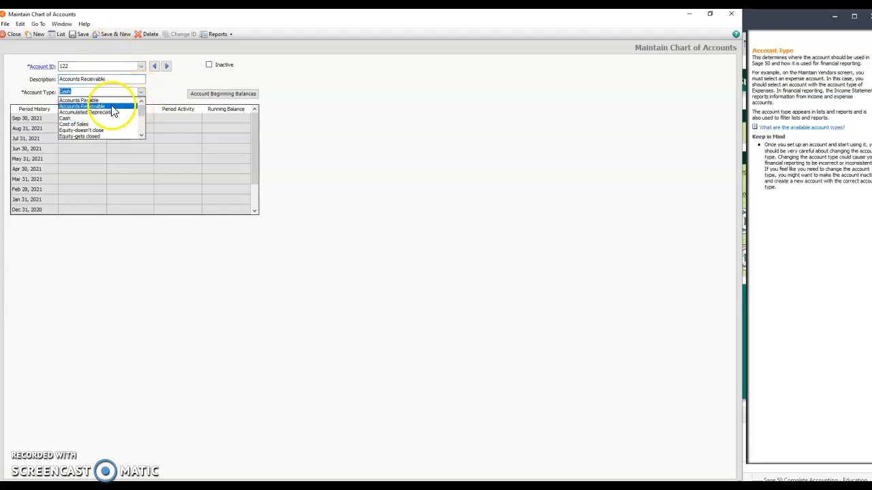
{"action": "left_click", "coordinate": [113, 111]}
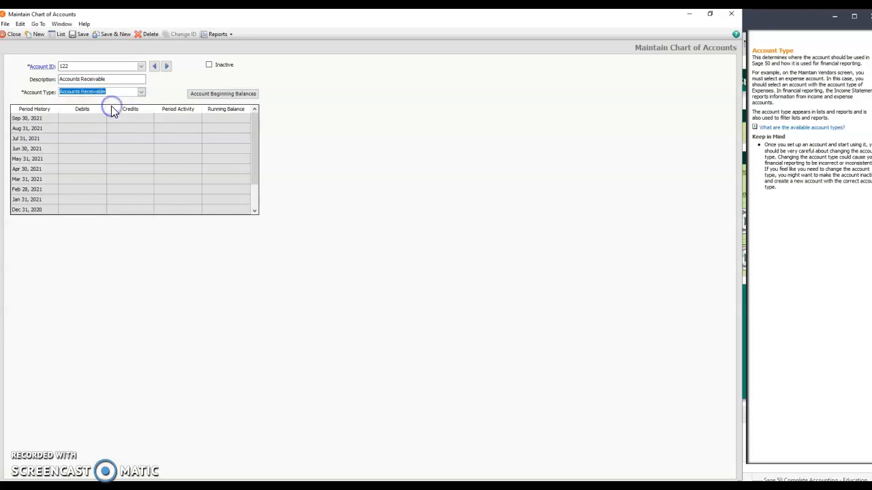
{"action": "left_click", "coordinate": [116, 35]}
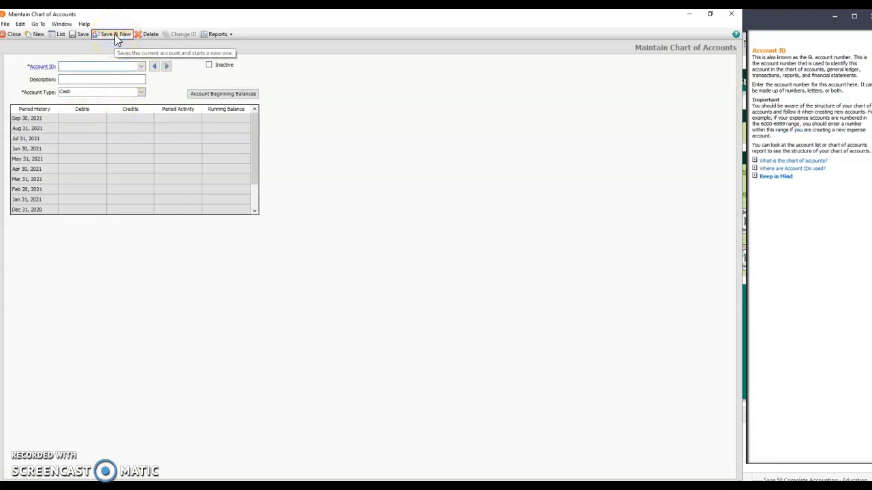
Add account 150 with the description Furniture and Fixtures and account type Fixed Assets, and save it.
{"action": "type", "text": "150"}
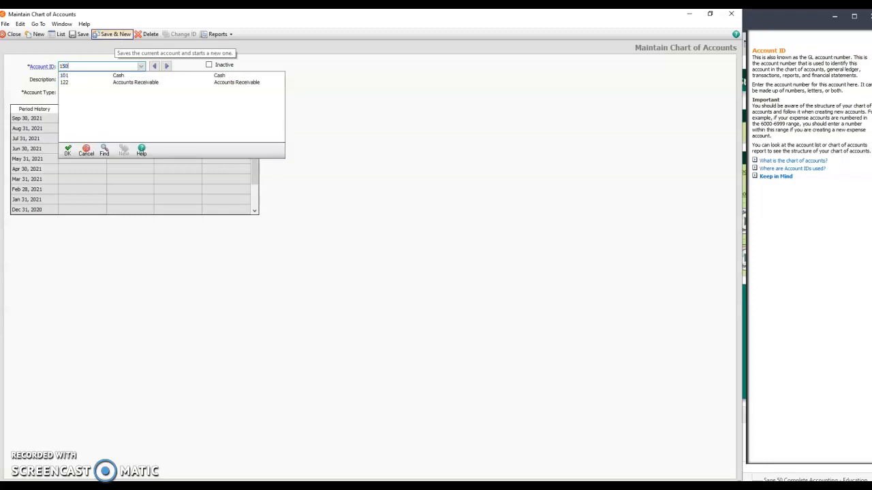
{"action": "key", "text": "Tab"}
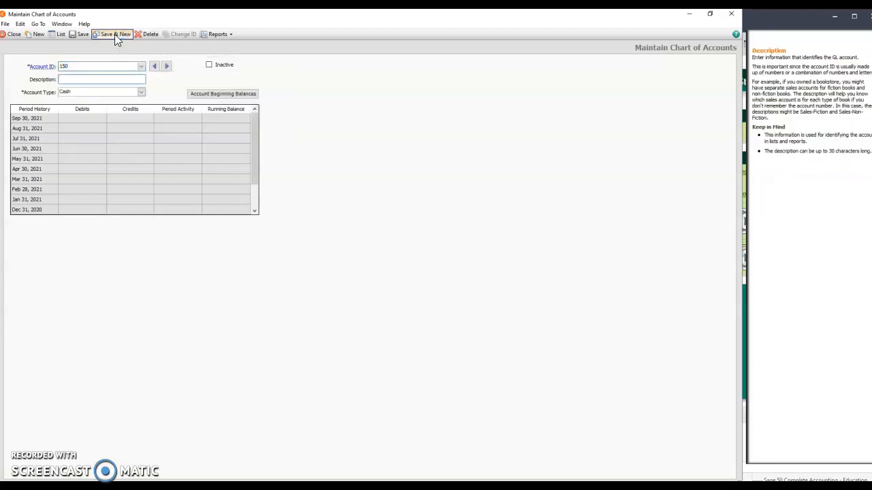
{"action": "type", "text": "Furniture and Fixtures"}
{"action": "left_click", "coordinate": [142, 93]}
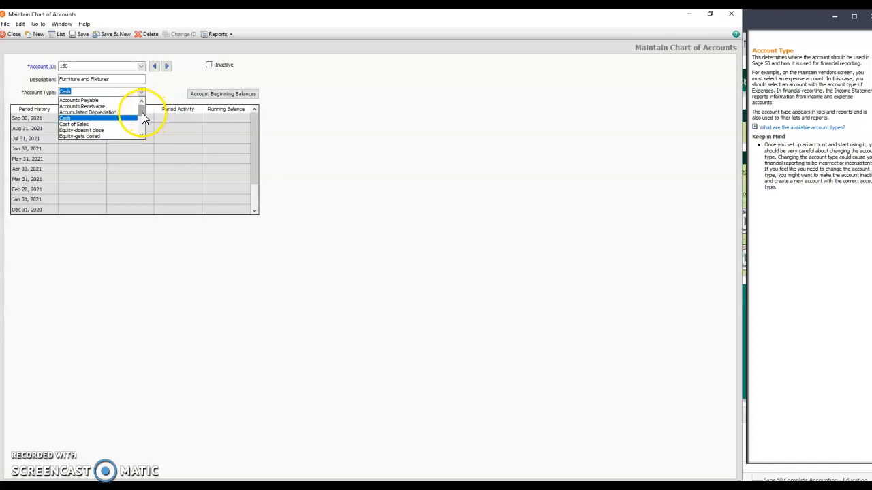
{"action": "left_click", "coordinate": [142, 116]}
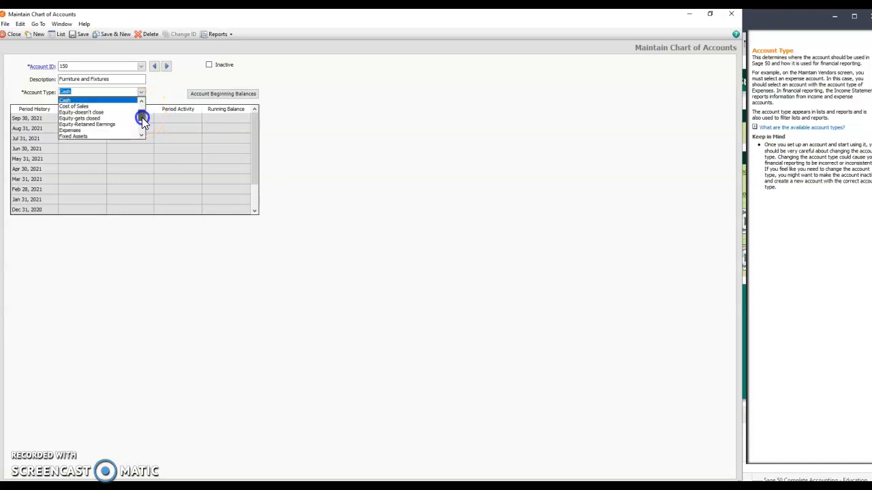
{"action": "left_click", "coordinate": [117, 136]}
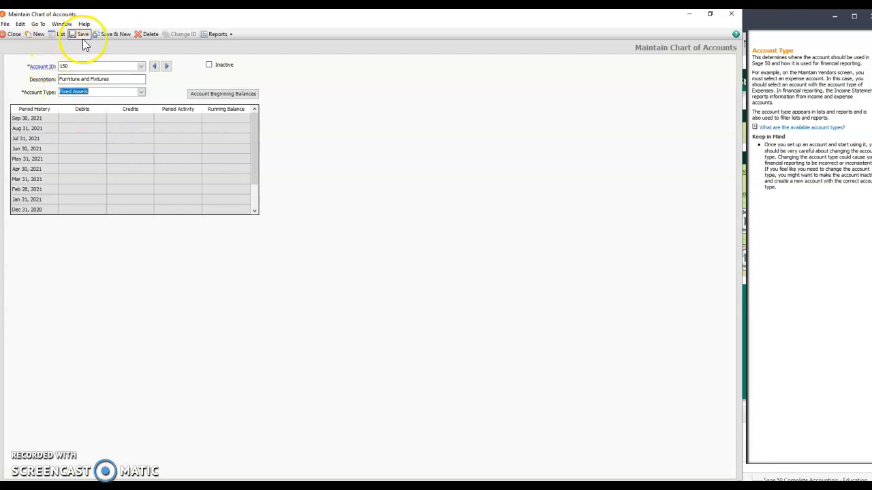
{"action": "left_click", "coordinate": [107, 34]}
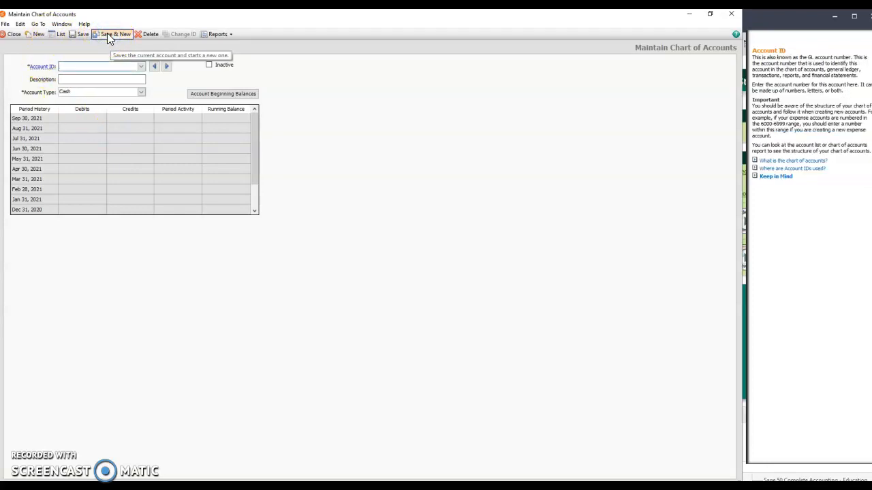
Add account 151 with the description A/Depr-F&F and account type Accumulated Depreciation, and save it.
{"action": "type", "text": "151"}
{"action": "key", "text": "Tab"}
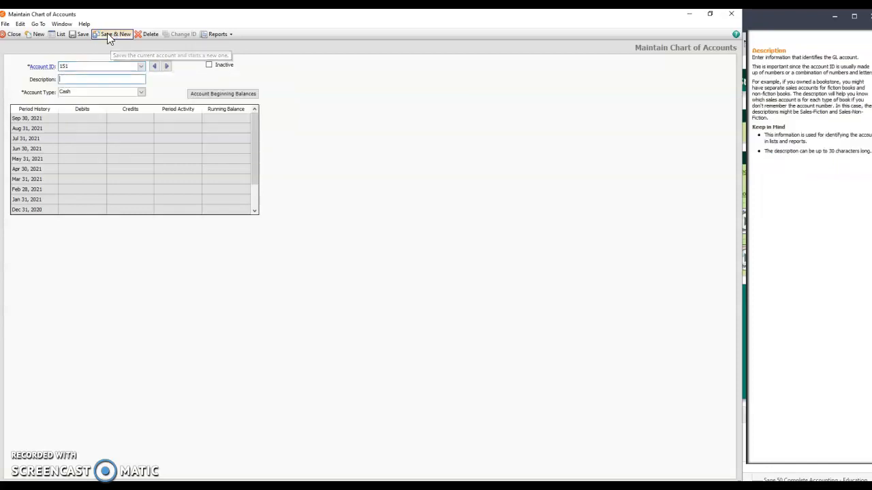
{"action": "type", "text": "A/Depr"}
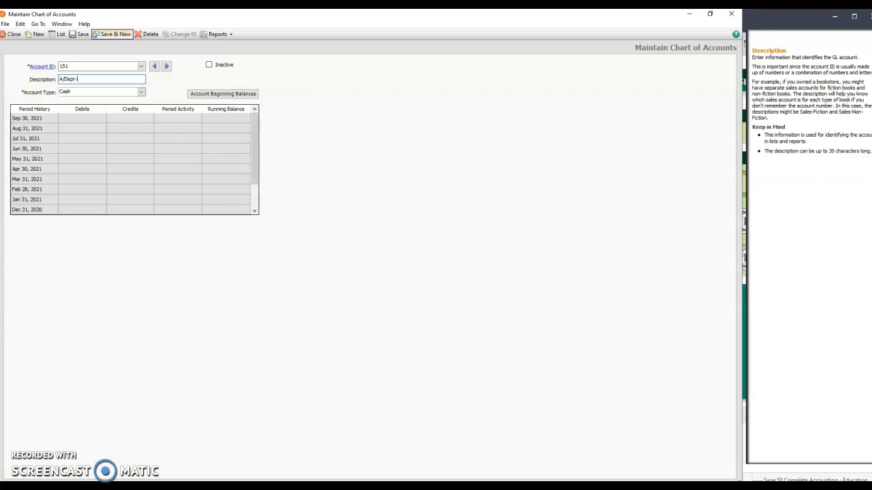
{"action": "type", "text": "-F&F"}
{"action": "left_click", "coordinate": [141, 92]}
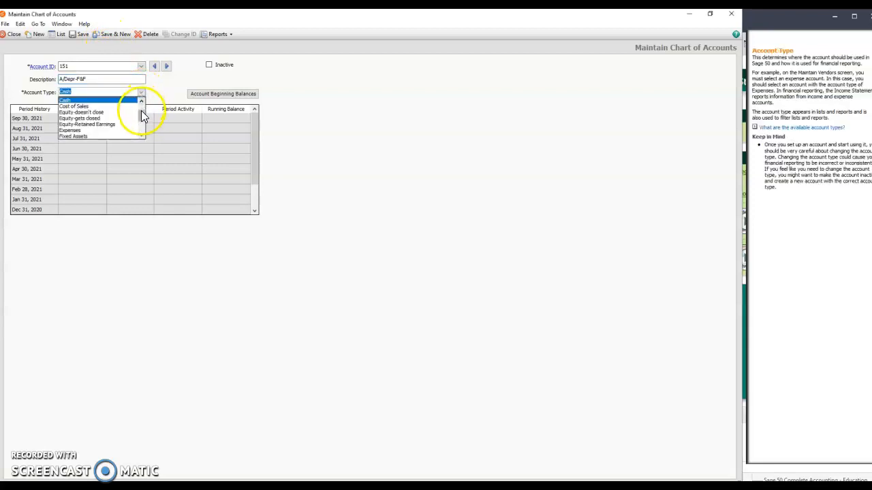
{"action": "left_click", "coordinate": [142, 116]}
{"action": "left_click_drag", "start_coordinate": [142, 117], "coordinate": [141, 112]}
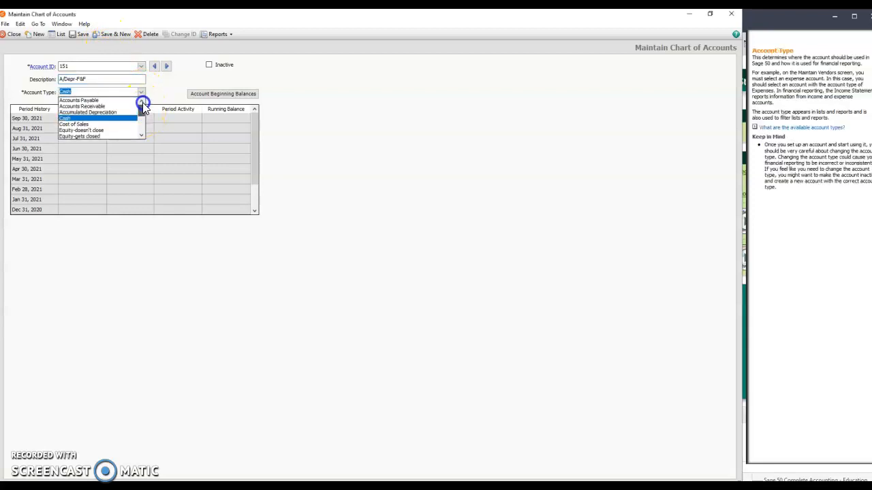
{"action": "left_click", "coordinate": [109, 112]}
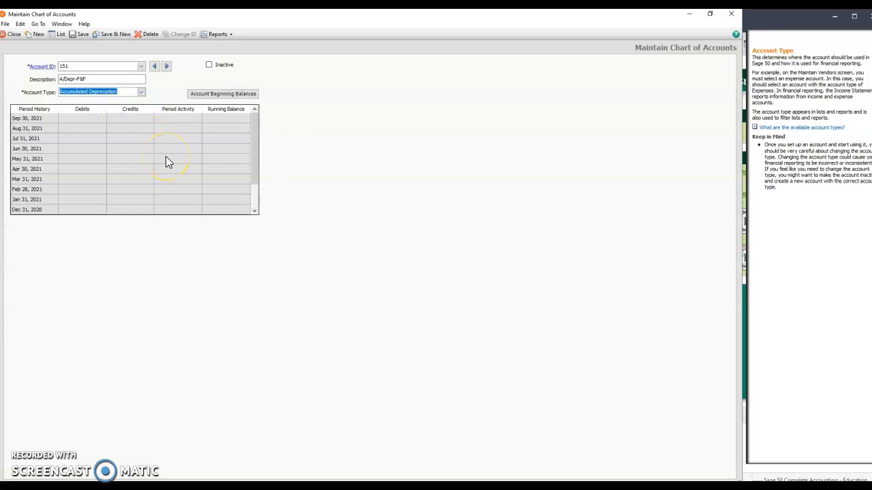
{"action": "left_click", "coordinate": [110, 36]}
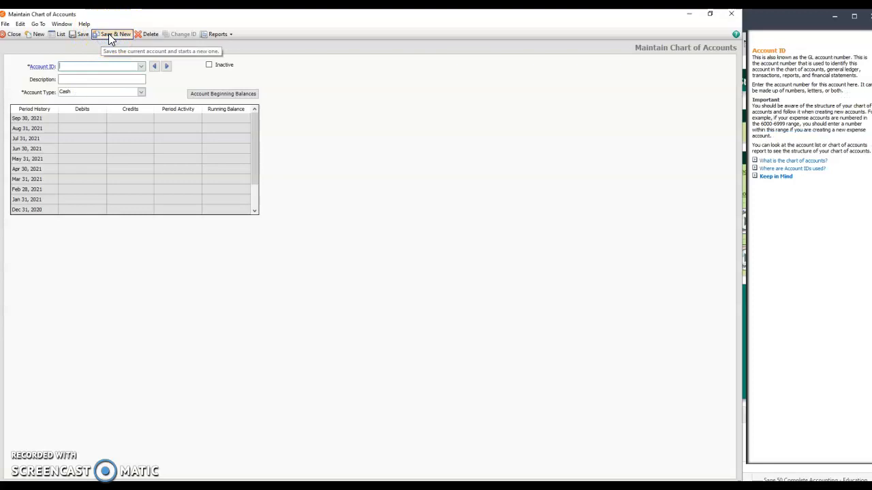
Add account 202 with the description Accounts Payable and account type Accounts Payable, and save it.
{"action": "type", "text": "202"}
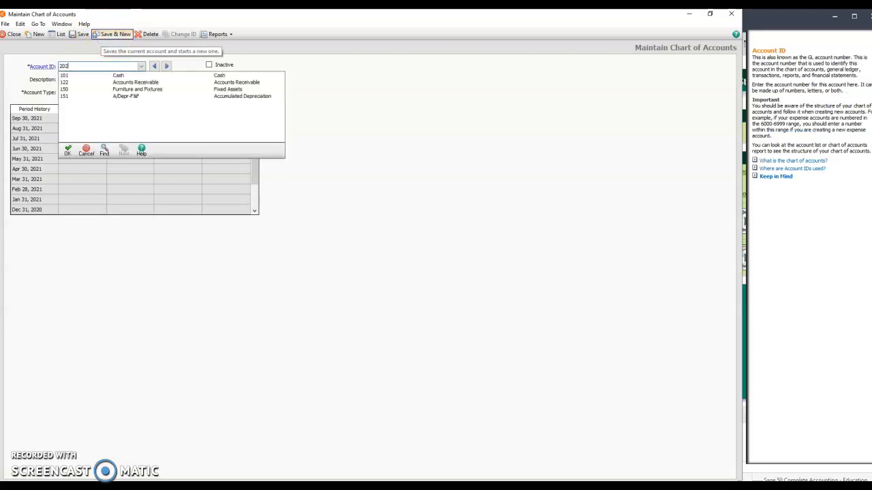
{"action": "key", "text": "Tab"}
{"action": "type", "text": "Accounts Payable"}
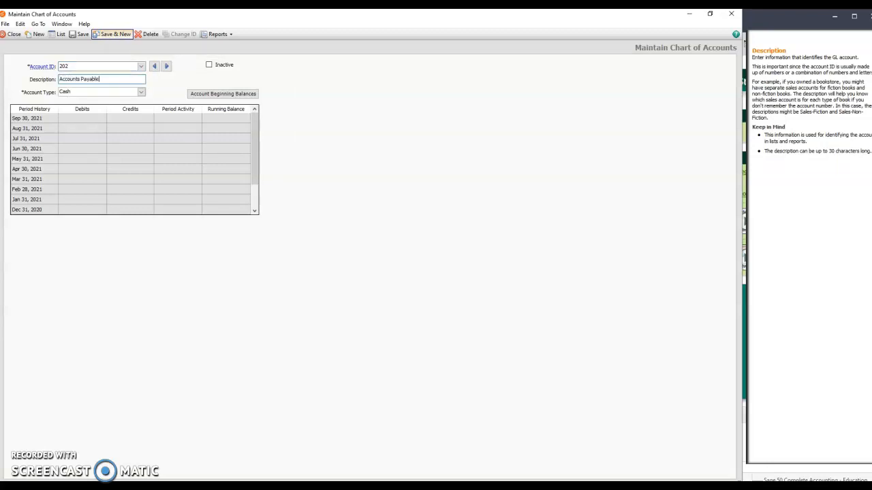
{"action": "left_click", "coordinate": [141, 94]}
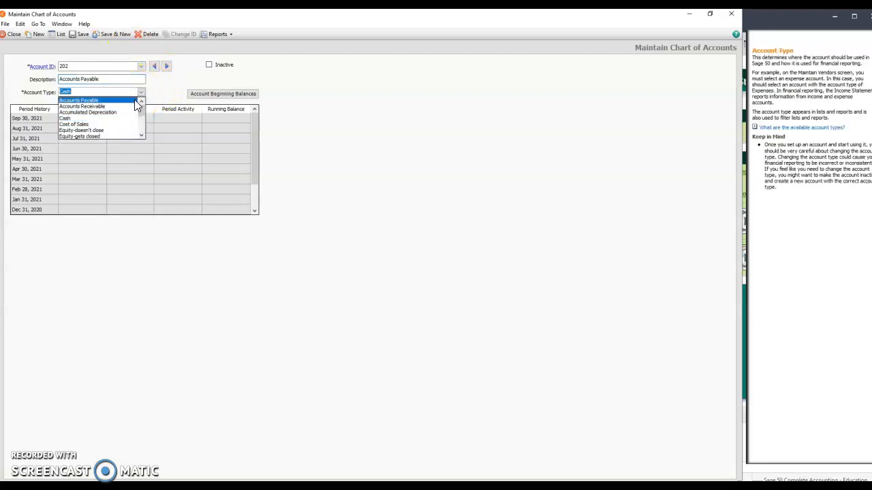
{"action": "left_click", "coordinate": [132, 101]}
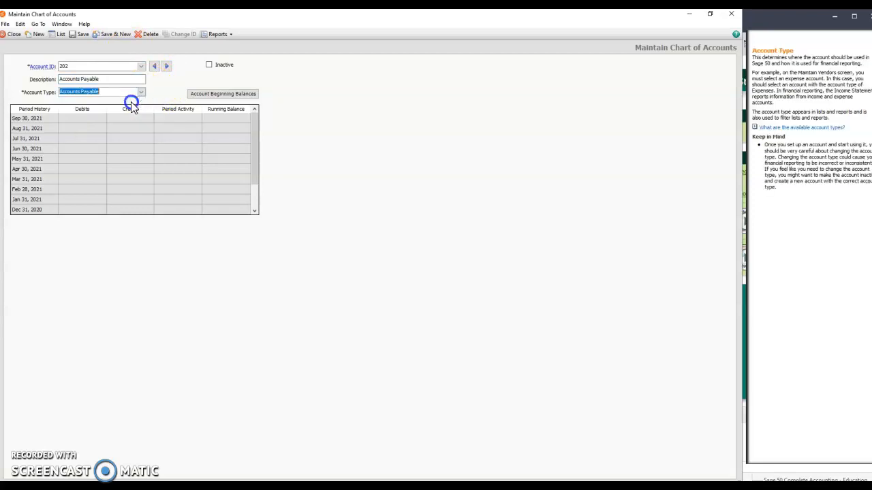
{"action": "left_click", "coordinate": [114, 38]}
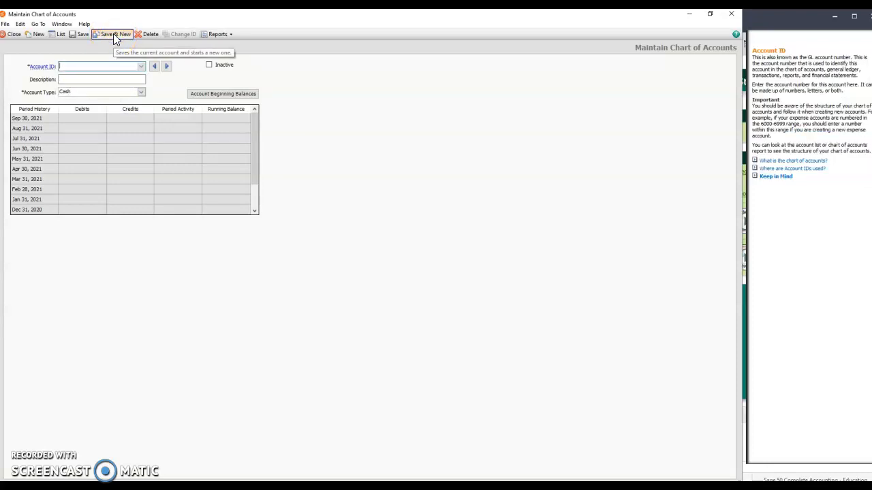
Add account 301 with the description PP, Capital and account type Equity-Retained Earnings, and save it.
{"action": "type", "text": "301"}
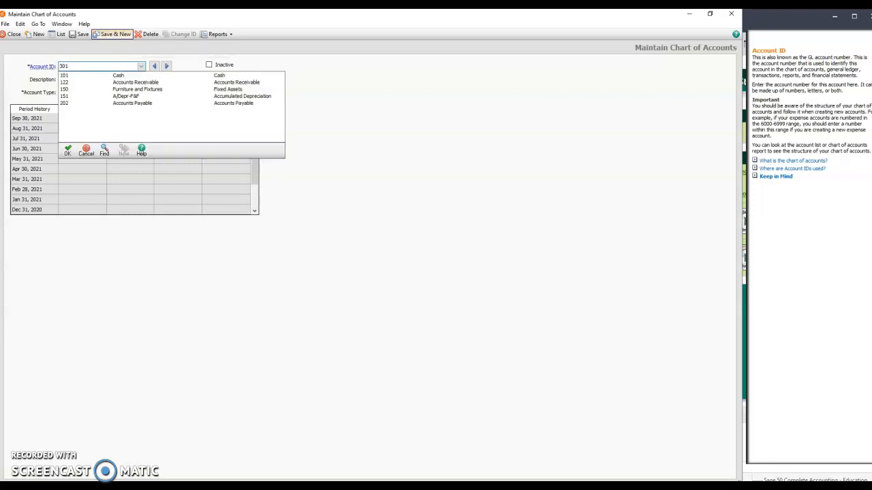
{"action": "key", "text": "Tab"}
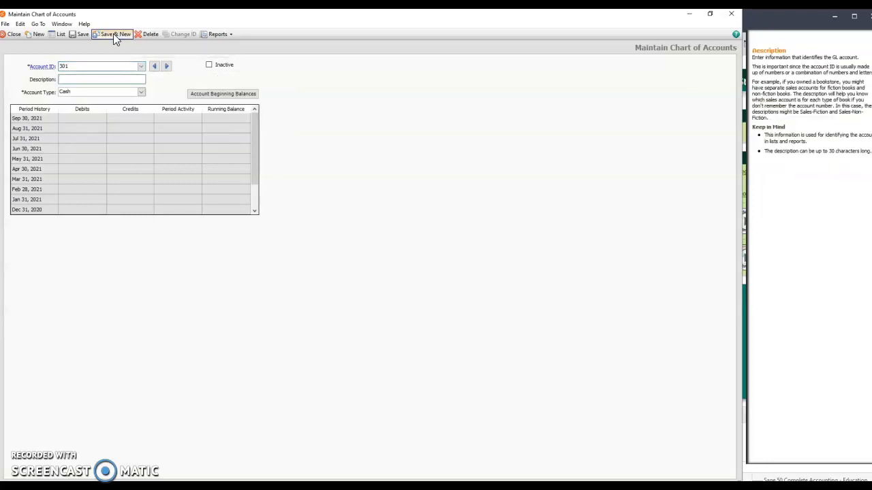
{"action": "type", "text": "PP, Capital"}
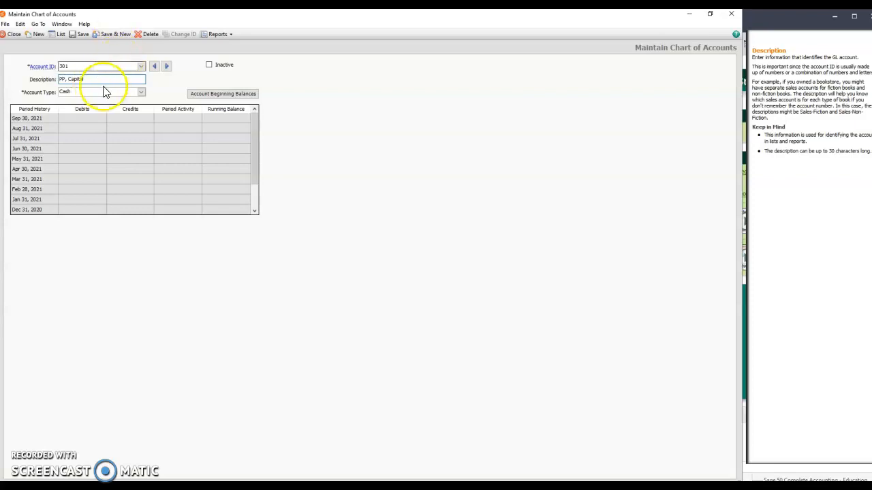
{"action": "left_click", "coordinate": [141, 92]}
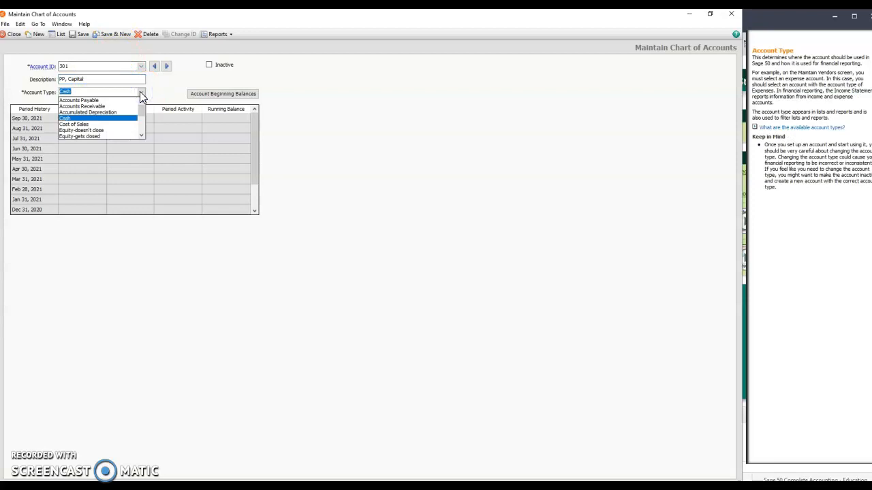
{"action": "left_click_drag", "start_coordinate": [141, 108], "coordinate": [145, 114]}
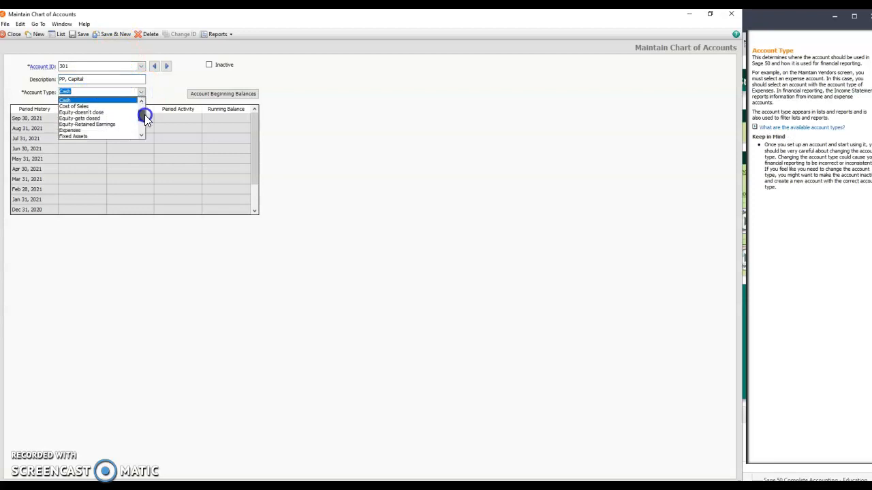
{"action": "left_click", "coordinate": [116, 129]}
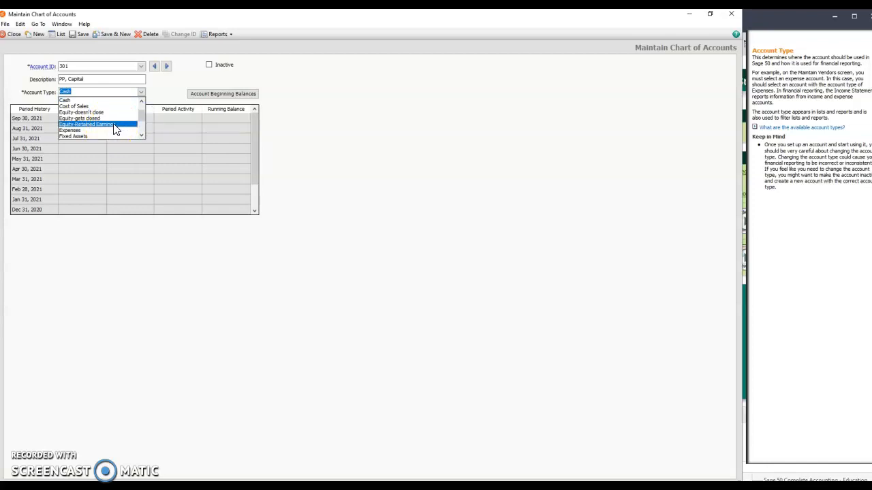
{"action": "left_click", "coordinate": [114, 129]}
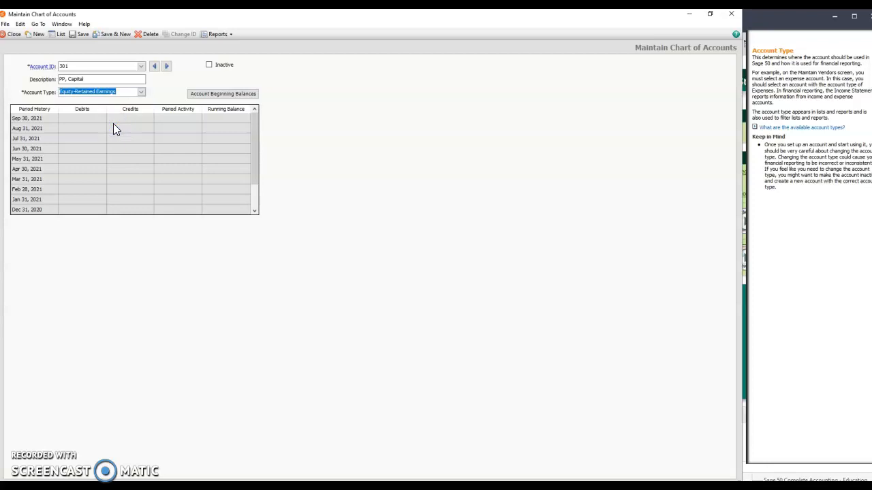
{"action": "left_click", "coordinate": [114, 35]}
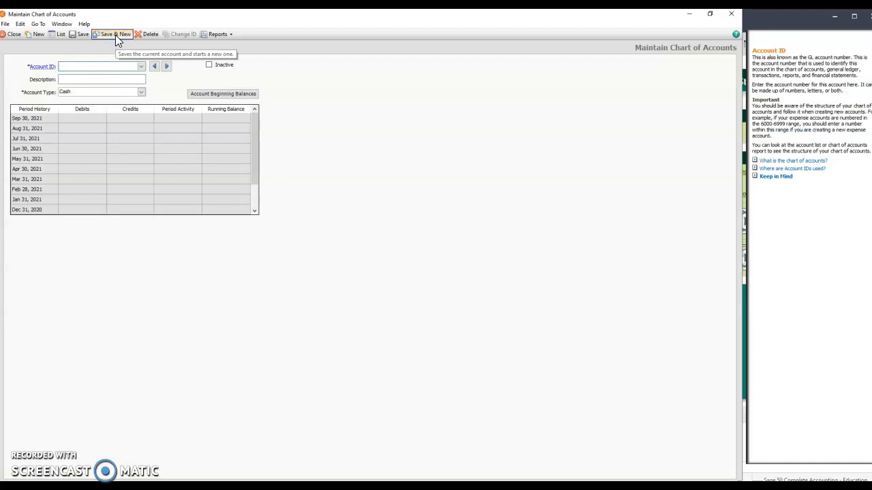
Add account 401 with the description Sales and account type Income, and save it.
{"action": "type", "text": "401"}
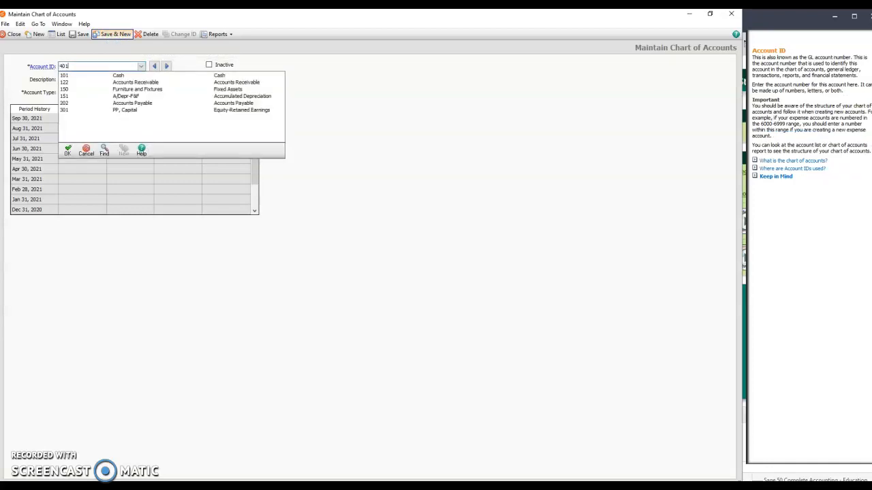
{"action": "key", "text": "Tab"}
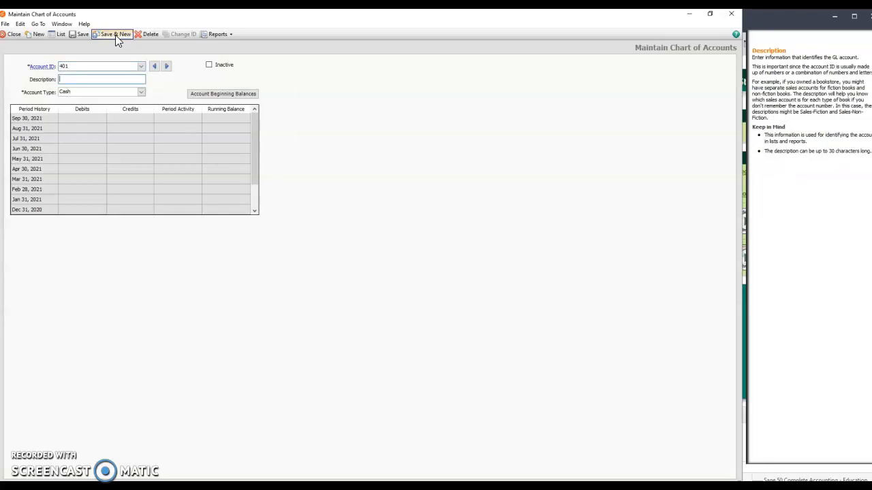
{"action": "type", "text": "Sales"}
{"action": "left_click", "coordinate": [129, 80]}
{"action": "left_click", "coordinate": [141, 93]}
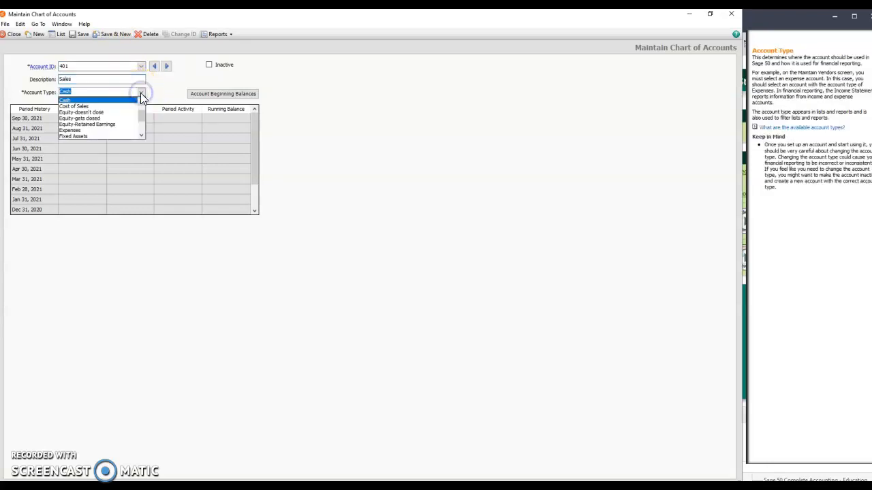
{"action": "left_click_drag", "start_coordinate": [142, 114], "coordinate": [142, 123]}
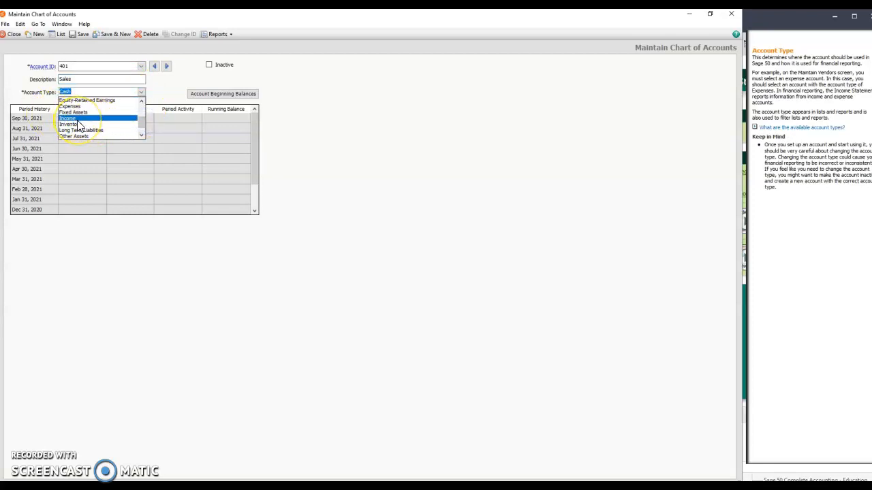
{"action": "left_click", "coordinate": [78, 118]}
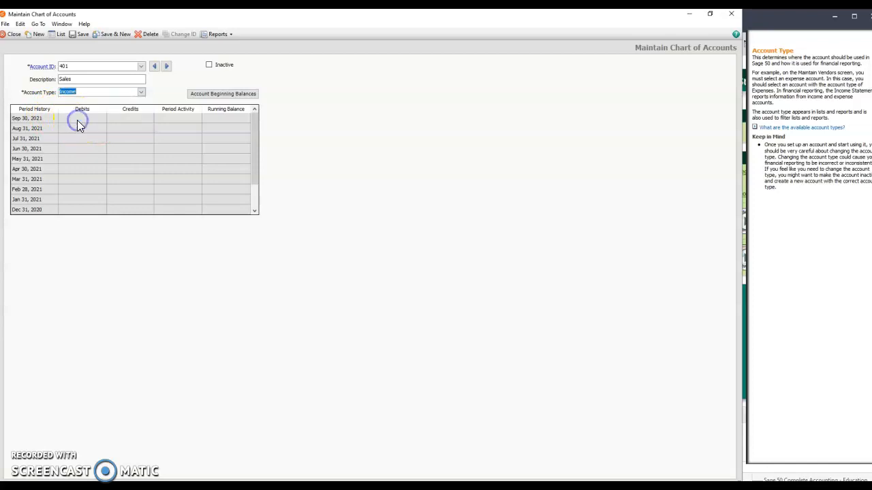
{"action": "left_click", "coordinate": [107, 36]}
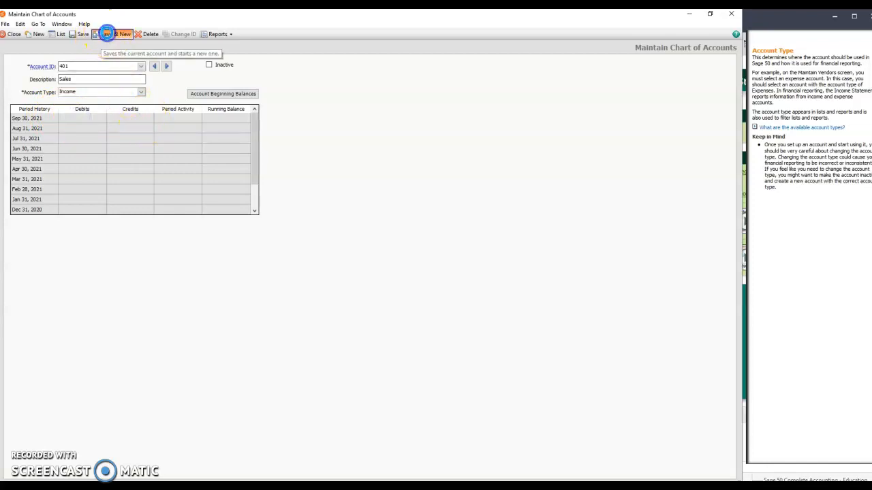
Add account 402 with the description Sales Returns and Allow and account type Income, and save it.
{"action": "type", "text": "402"}
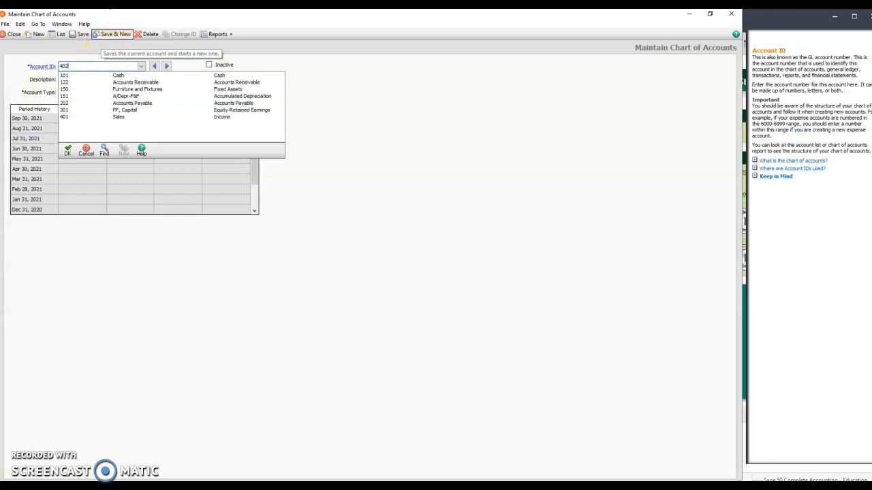
{"action": "key", "text": "Tab"}
{"action": "type", "text": "S"}
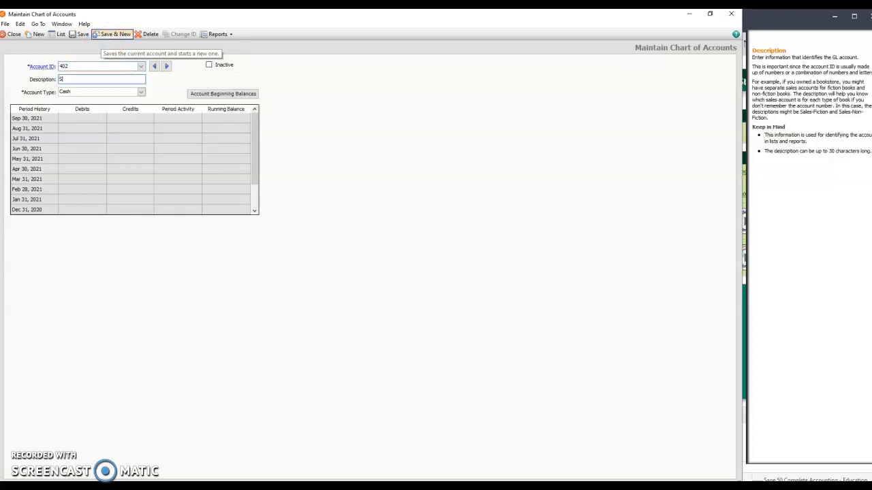
{"action": "type", "text": "ales Returns"}
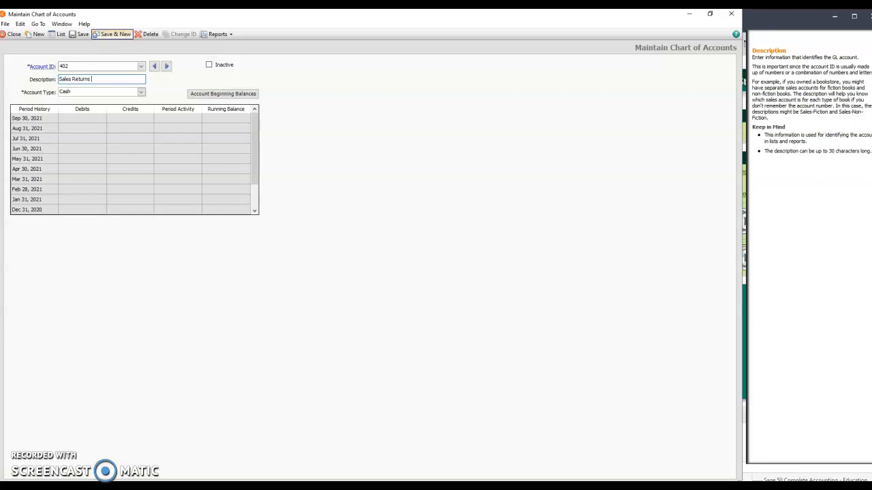
{"action": "type", "text": " and Allow"}
{"action": "left_click", "coordinate": [140, 92]}
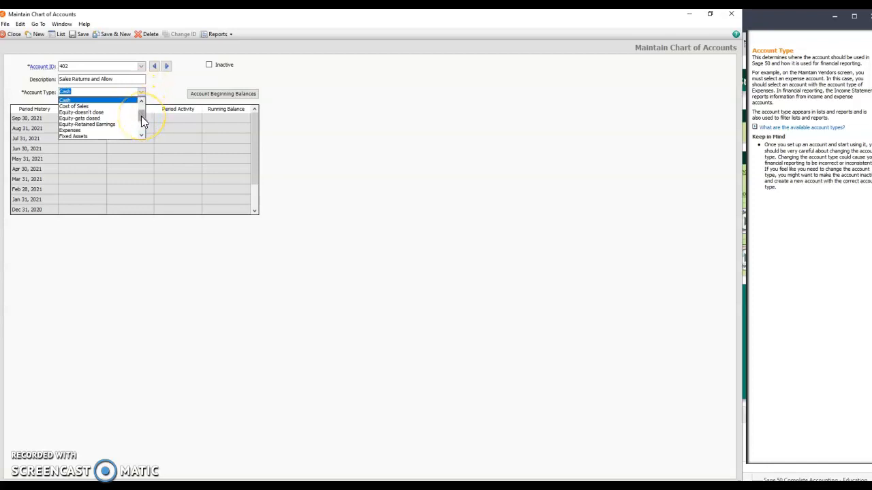
{"action": "left_click_drag", "start_coordinate": [141, 117], "coordinate": [143, 121]}
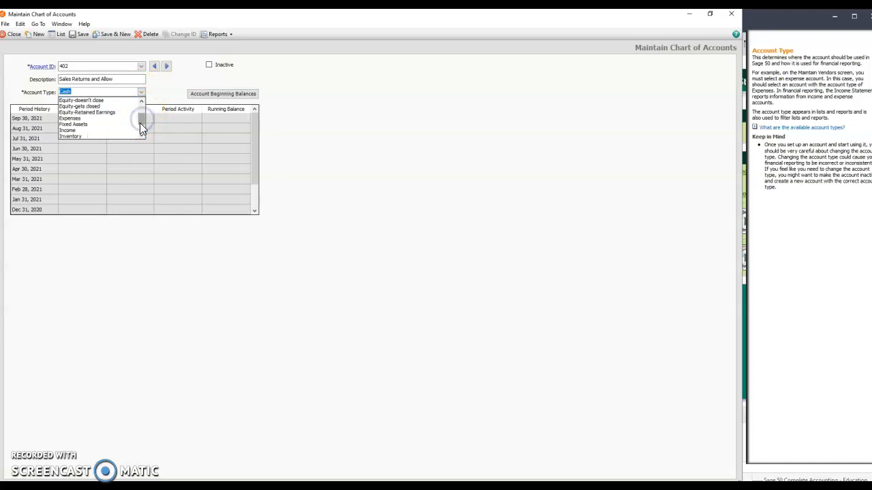
{"action": "left_click", "coordinate": [76, 131]}
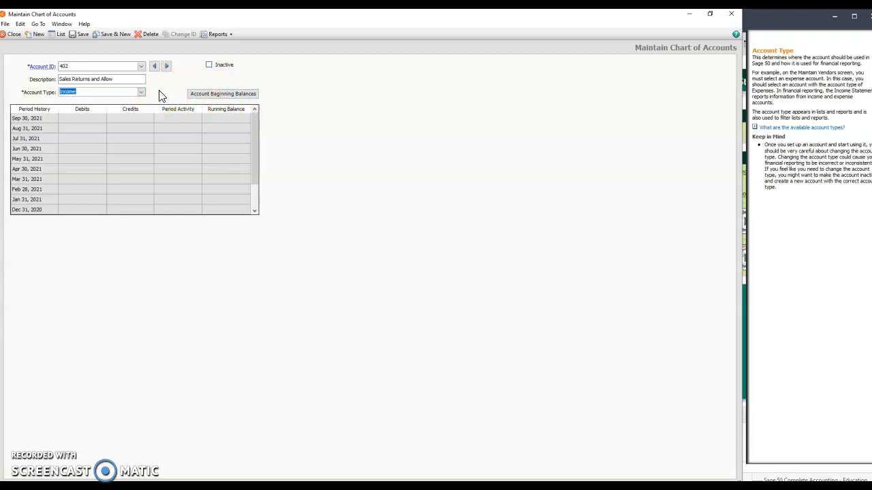
{"action": "left_click", "coordinate": [117, 34]}
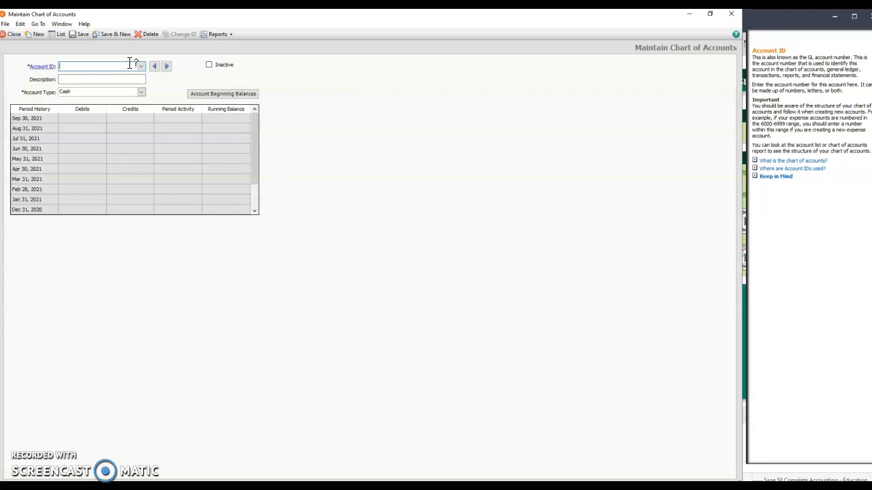
Add account 501 with the description Purchases and account type Cost of Sales, and save it.
{"action": "type", "text": "501"}
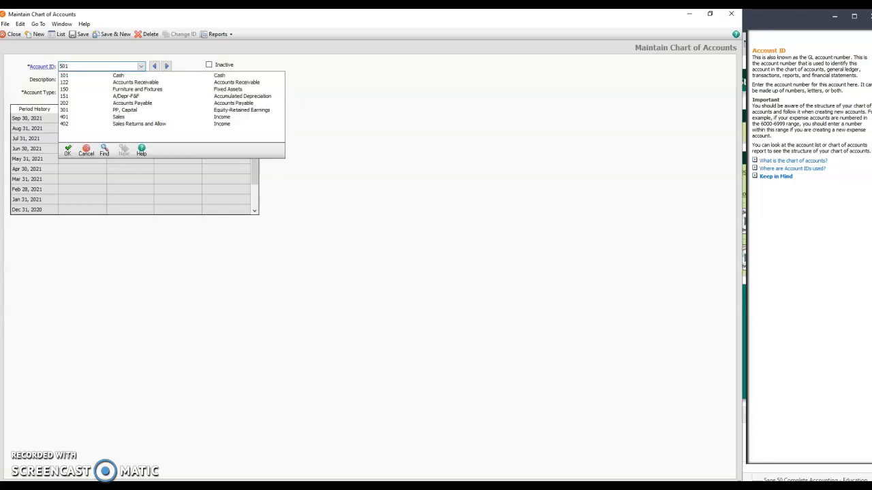
{"action": "key", "text": "Tab"}
{"action": "type", "text": "Purchases"}
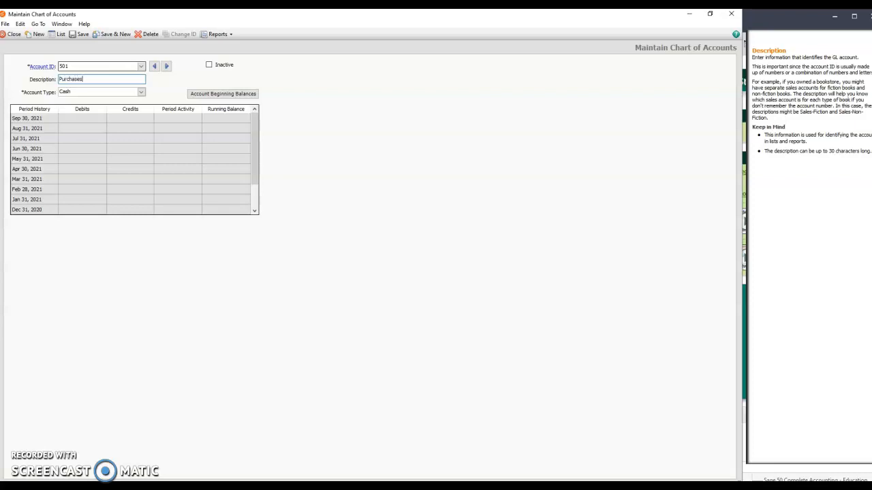
{"action": "left_click", "coordinate": [140, 92]}
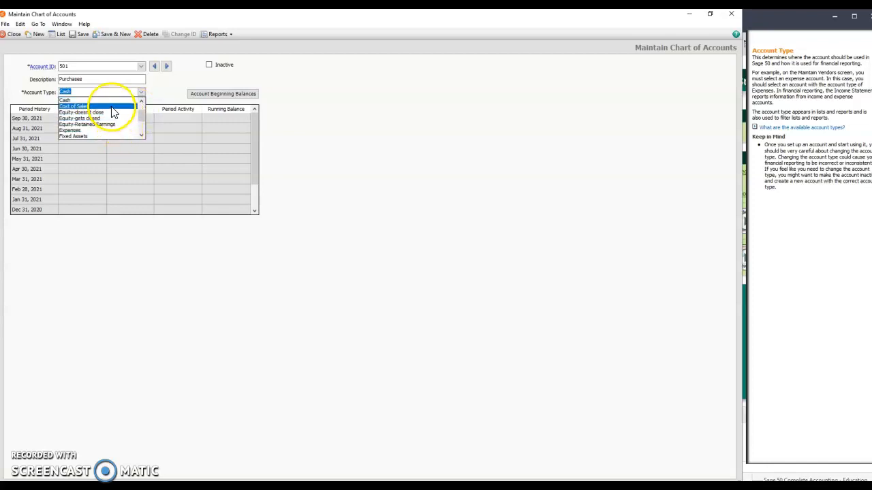
{"action": "left_click", "coordinate": [113, 111]}
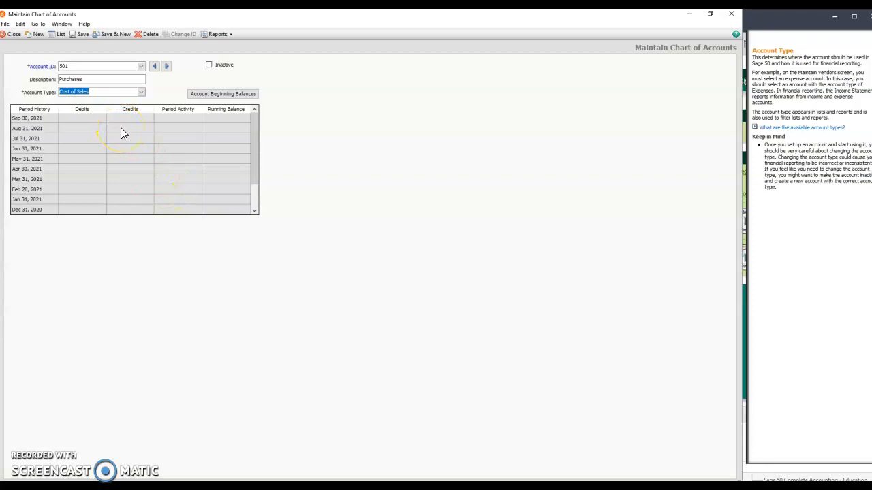
{"action": "left_click", "coordinate": [109, 38]}
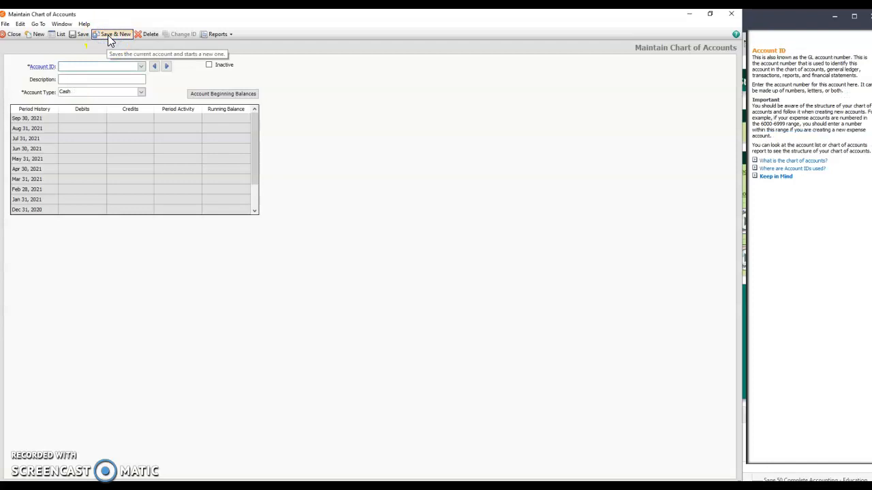
Add account 502 with the description Purchase Returns and Allow and account type Cost of Sales, and save it.
{"action": "type", "text": "502"}
{"action": "key", "text": "Tab"}
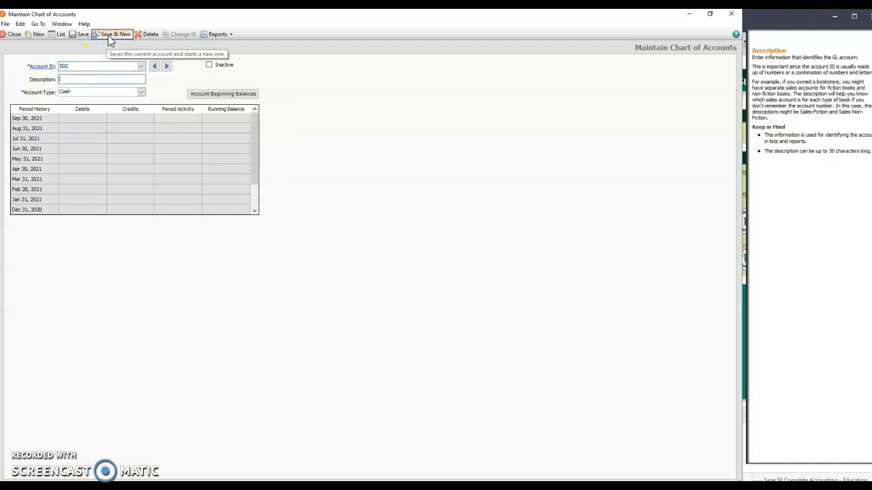
{"action": "type", "text": "Purchase REturns and Allow"}
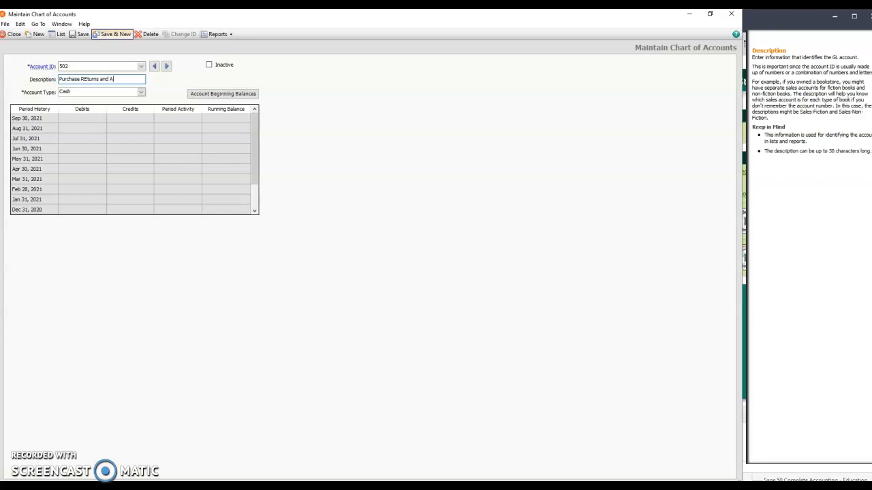
{"action": "left_click", "coordinate": [87, 79]}
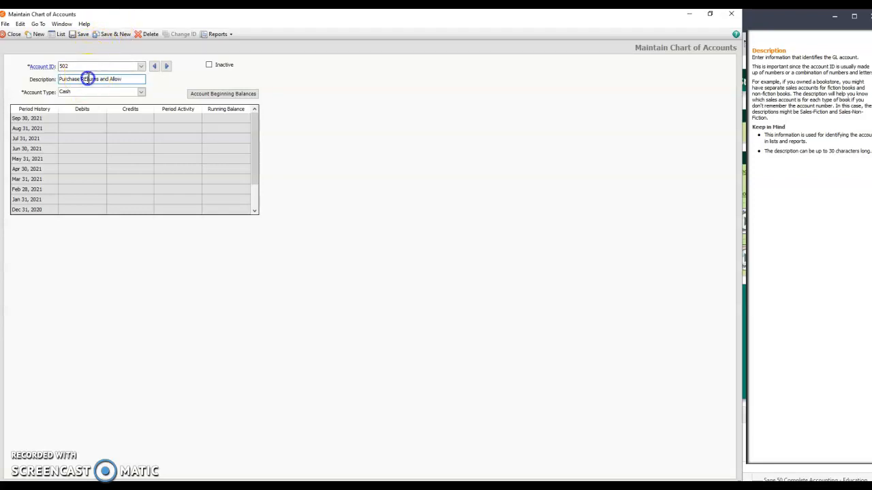
{"action": "key", "text": "BackSpace"}
{"action": "type", "text": "e"}
{"action": "left_click", "coordinate": [126, 80]}
{"action": "left_click", "coordinate": [142, 93]}
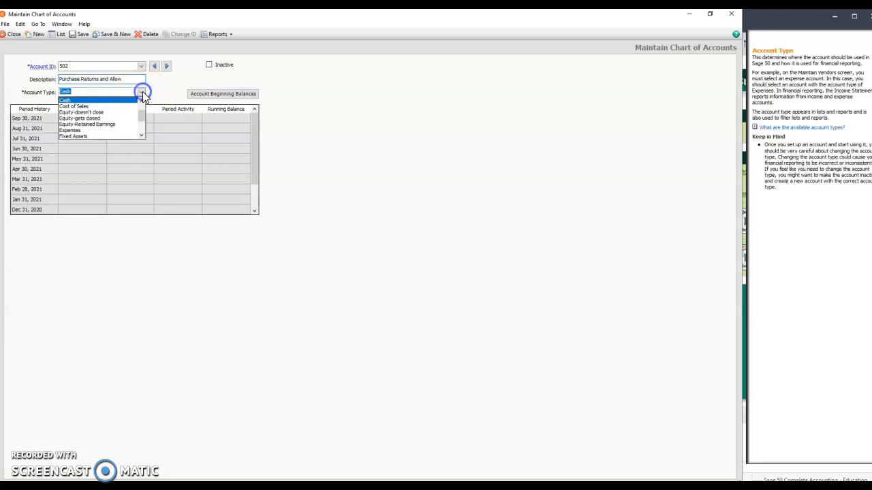
{"action": "left_click", "coordinate": [93, 107]}
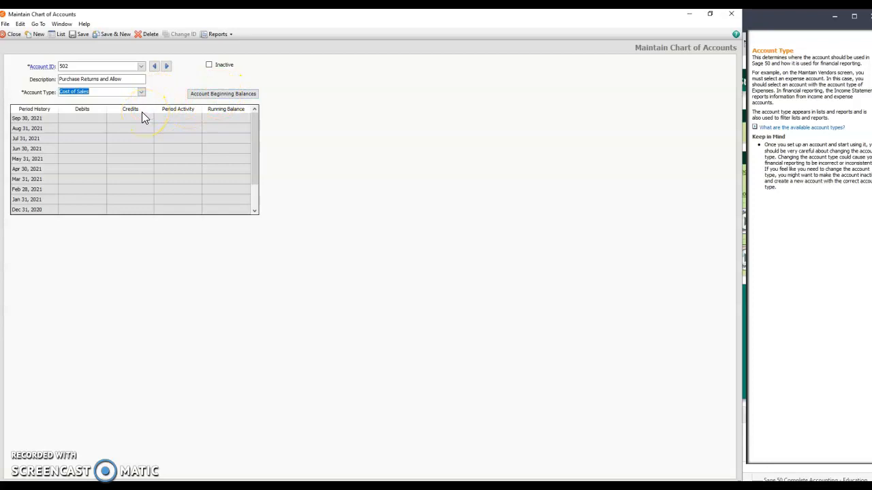
{"action": "left_click", "coordinate": [116, 35]}
Add account 503 with the description Purchase Discounts and account type Cost of Sales, and save it.
{"action": "type", "text": "503"}
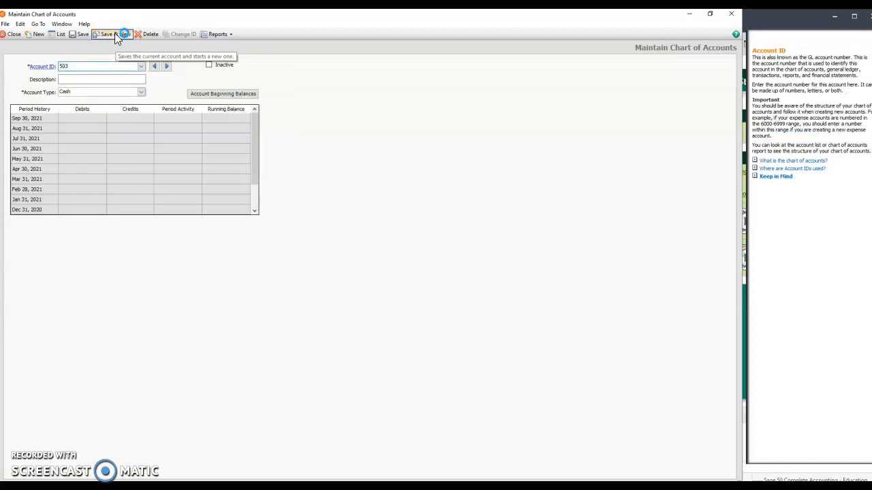
{"action": "key", "text": "Tab"}
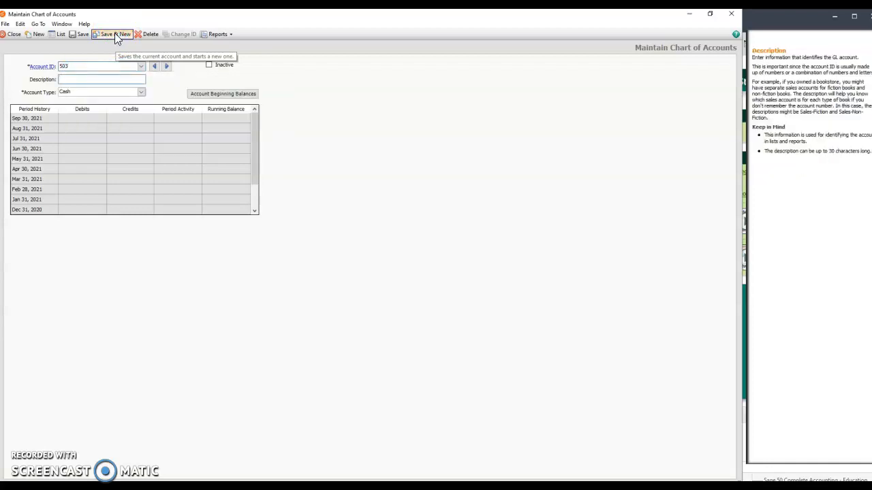
{"action": "type", "text": "Purchas"}
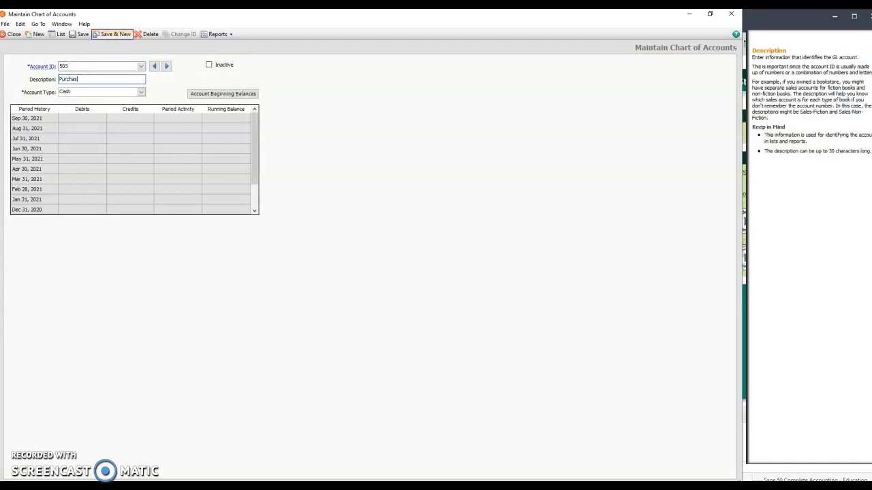
{"action": "type", "text": "e Discounts"}
{"action": "left_click", "coordinate": [140, 94]}
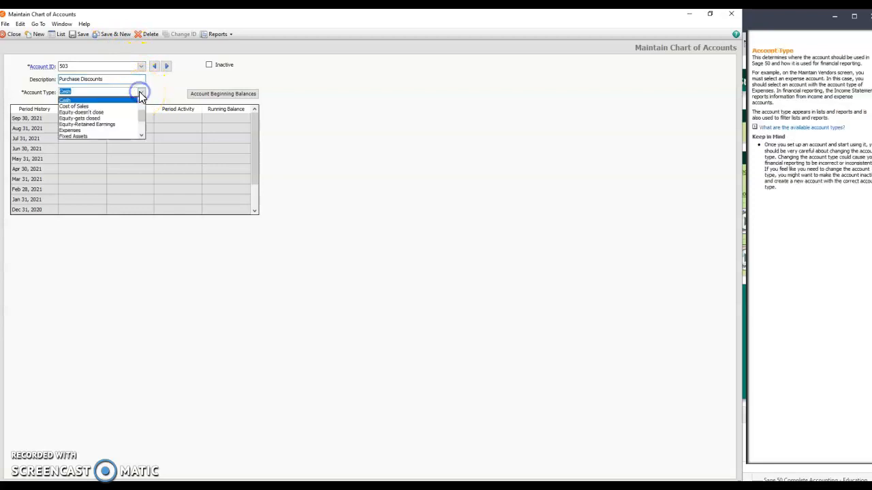
{"action": "left_click", "coordinate": [128, 108]}
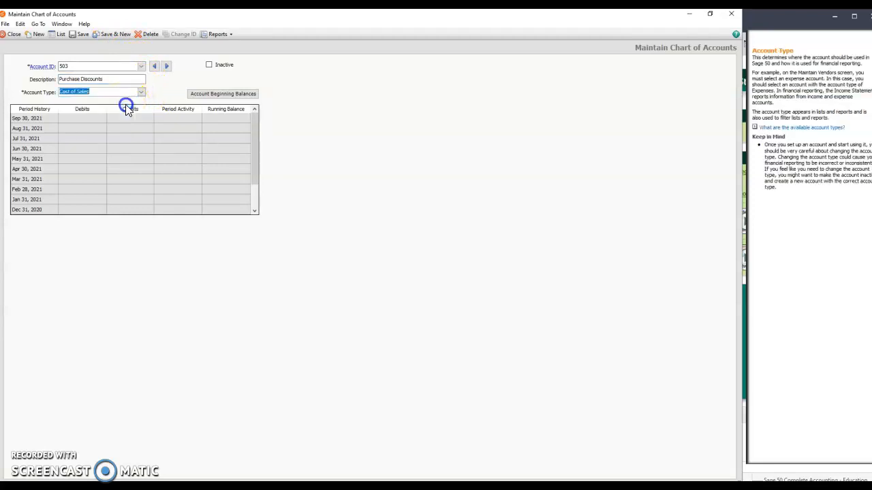
{"action": "left_click", "coordinate": [111, 35]}
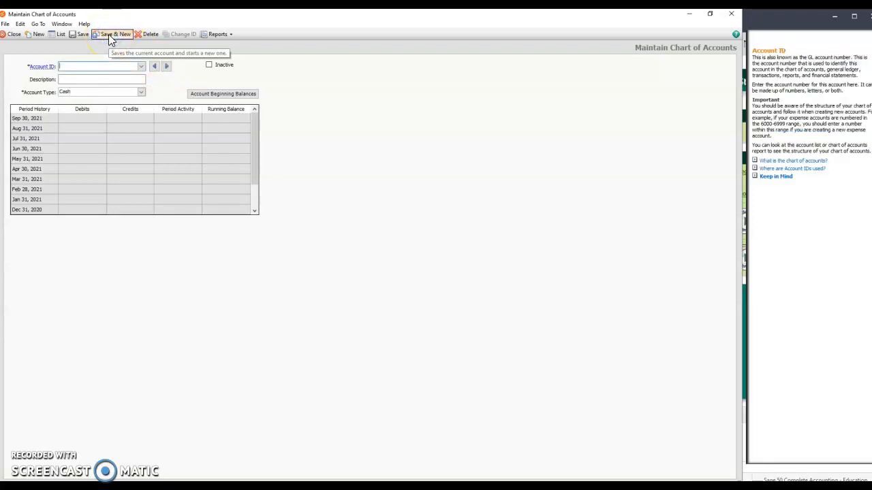
Add account 601 with the description Wages Expense and account type Expenses, and save it.
{"action": "type", "text": "601"}
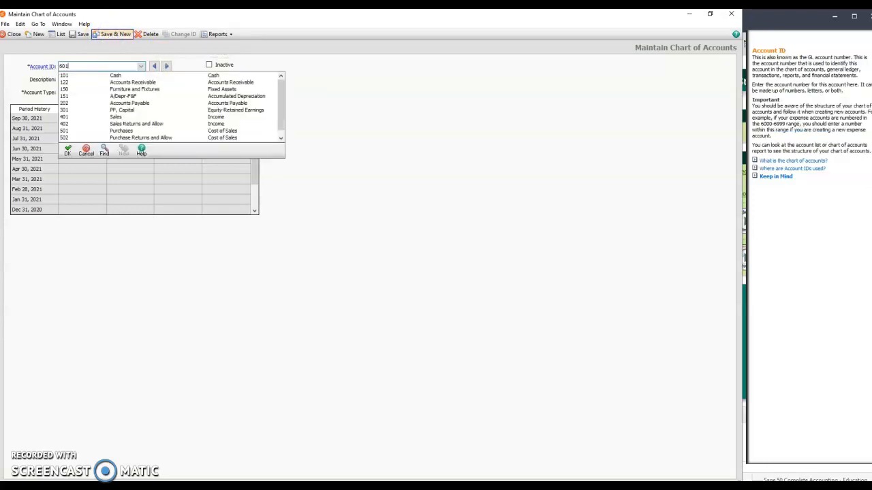
{"action": "key", "text": "Tab"}
{"action": "type", "text": "Wages Expenses"}
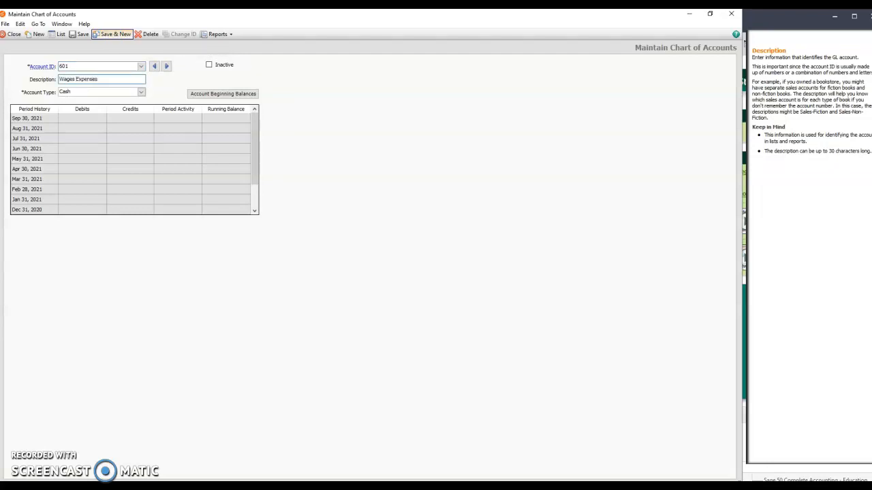
{"action": "left_click", "coordinate": [141, 92]}
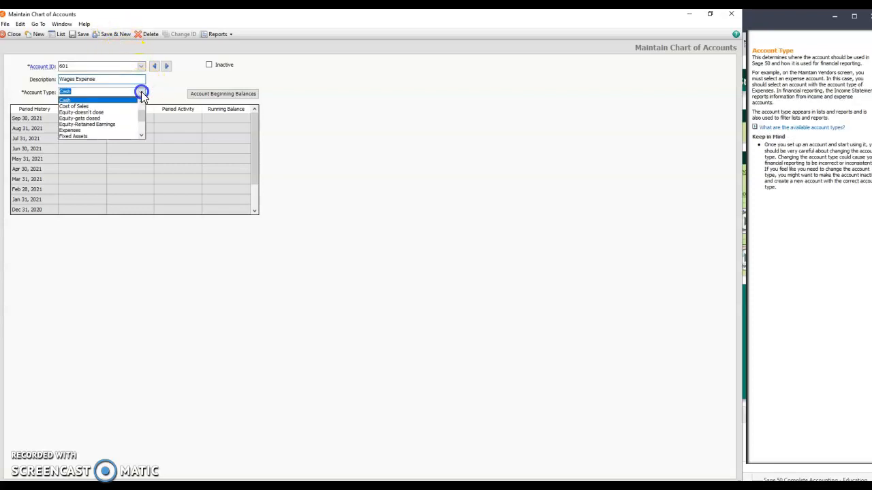
{"action": "left_click", "coordinate": [123, 130]}
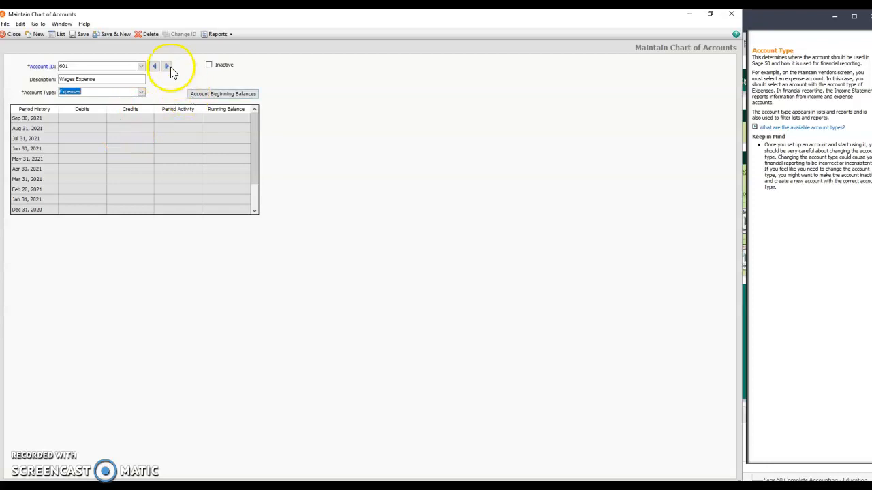
{"action": "left_click", "coordinate": [111, 35]}
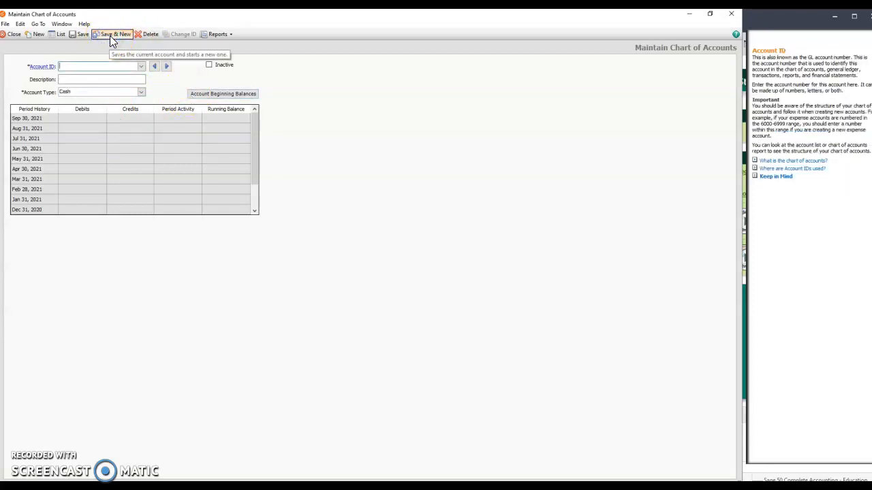
Add account 602 with the description Telephone Expense and account type Expenses, and save it.
{"action": "type", "text": "602"}
{"action": "key", "text": "Tab"}
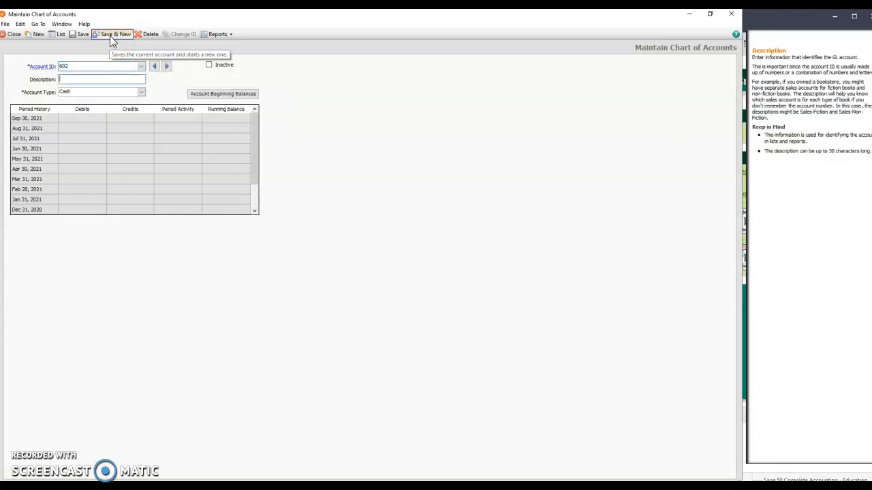
{"action": "type", "text": "Telephone "}
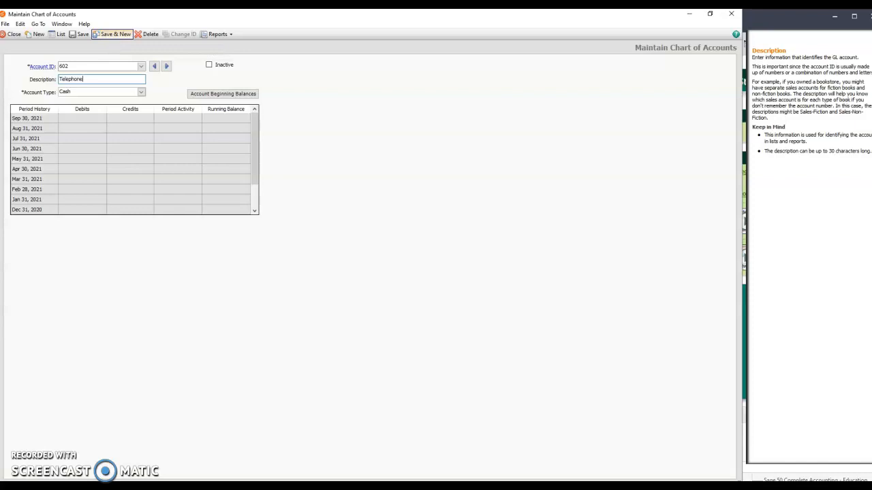
{"action": "type", "text": "Expense"}
{"action": "left_click", "coordinate": [140, 92]}
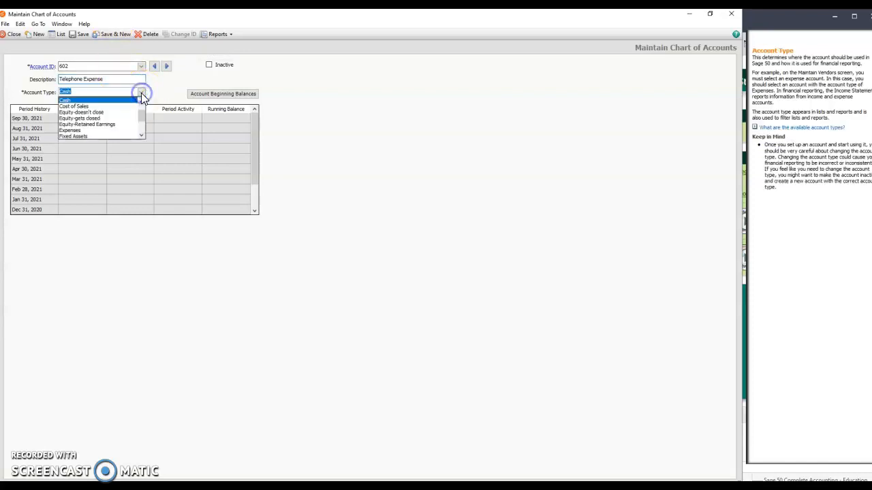
{"action": "left_click", "coordinate": [117, 131]}
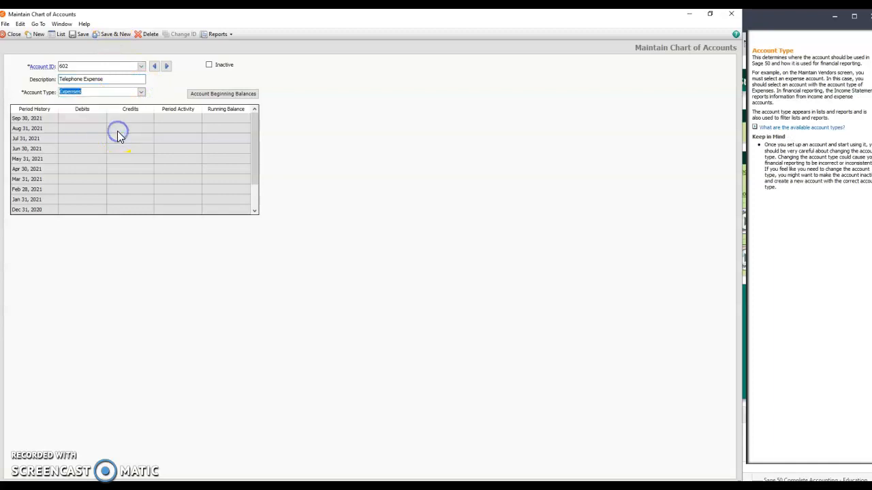
{"action": "left_click", "coordinate": [82, 35]}
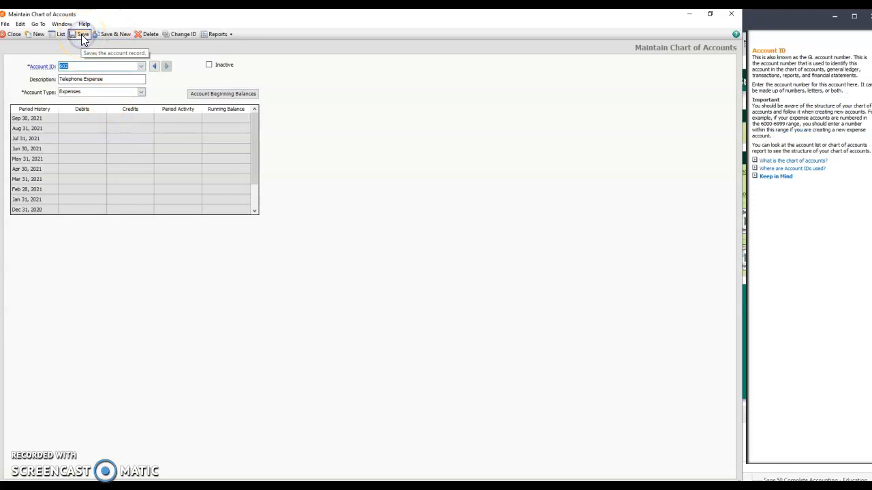
Close the account record and review the account IDs, descriptions and types in the full account list.
{"action": "left_click", "coordinate": [15, 34]}
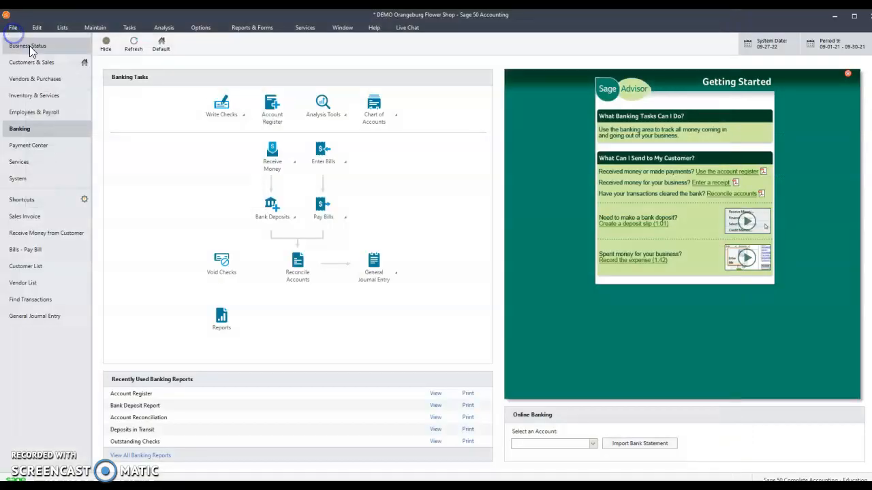
{"action": "left_click", "coordinate": [383, 126]}
{"action": "left_click", "coordinate": [424, 133]}
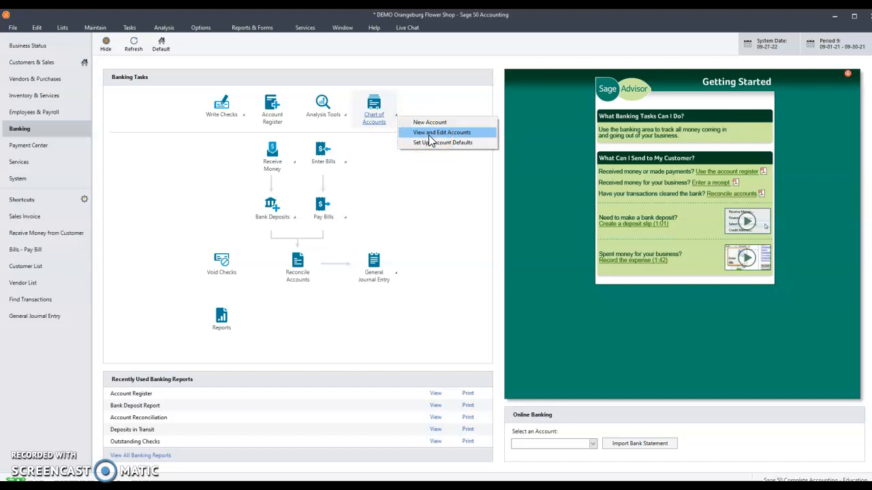
{"action": "left_click", "coordinate": [428, 135]}
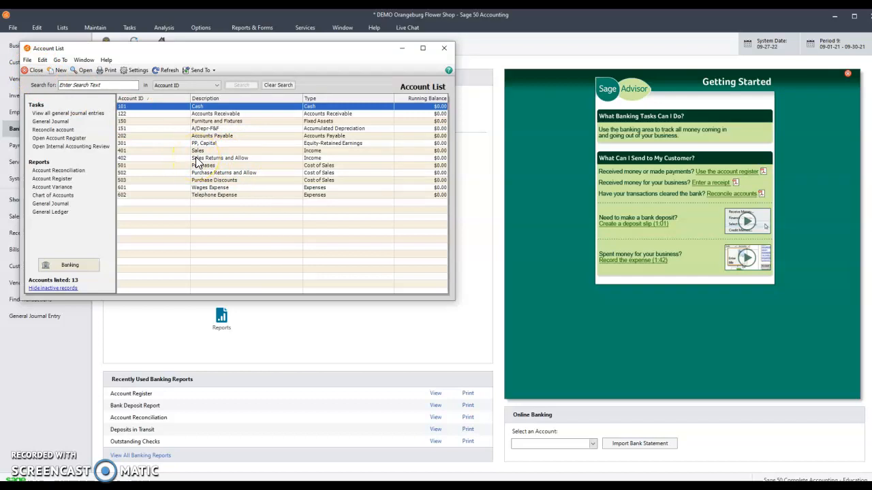
{"action": "left_click", "coordinate": [197, 151]}
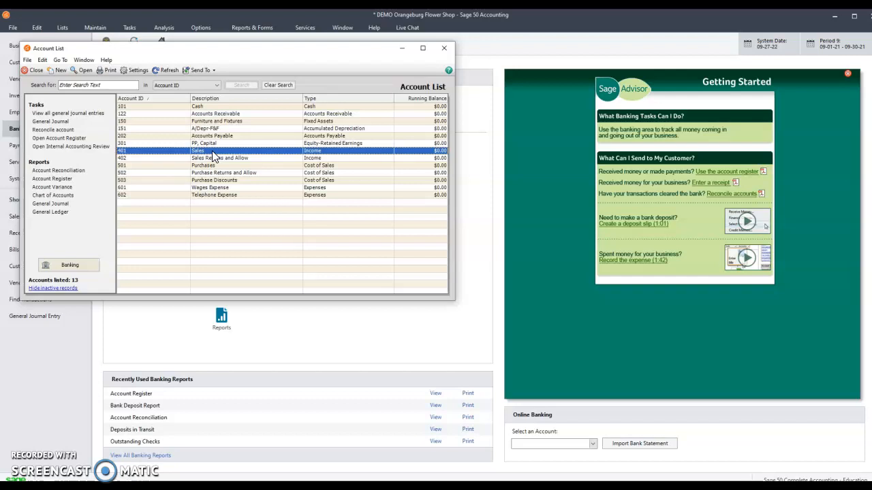
{"action": "left_click", "coordinate": [34, 72]}
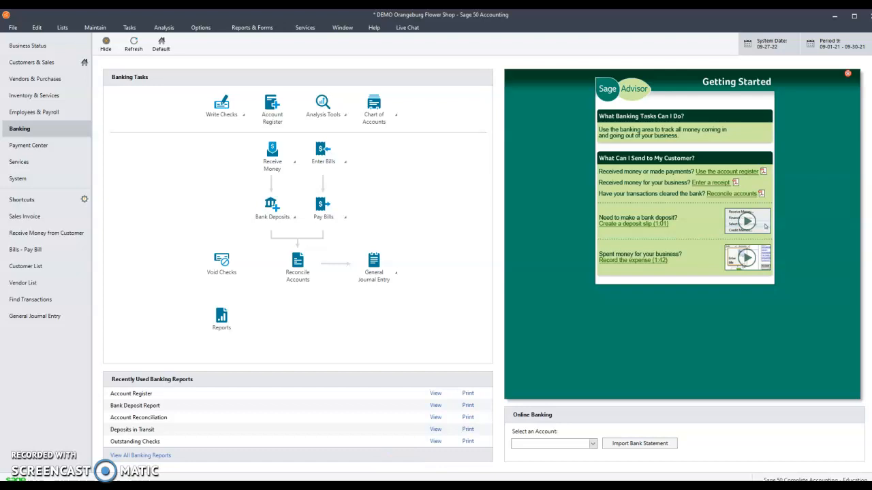
Open the record of account 101 Cash from the account list and maximize its window.
{"action": "left_click", "coordinate": [76, 371]}
{"action": "left_click", "coordinate": [374, 115]}
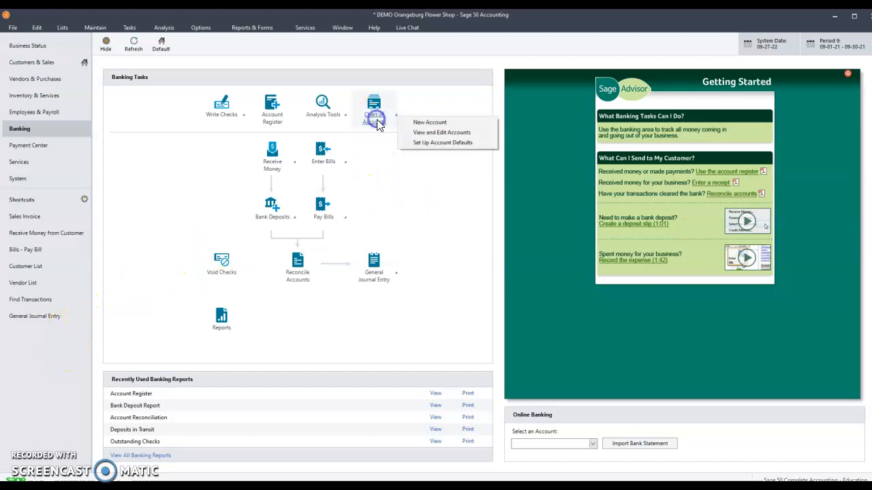
{"action": "left_click", "coordinate": [446, 133]}
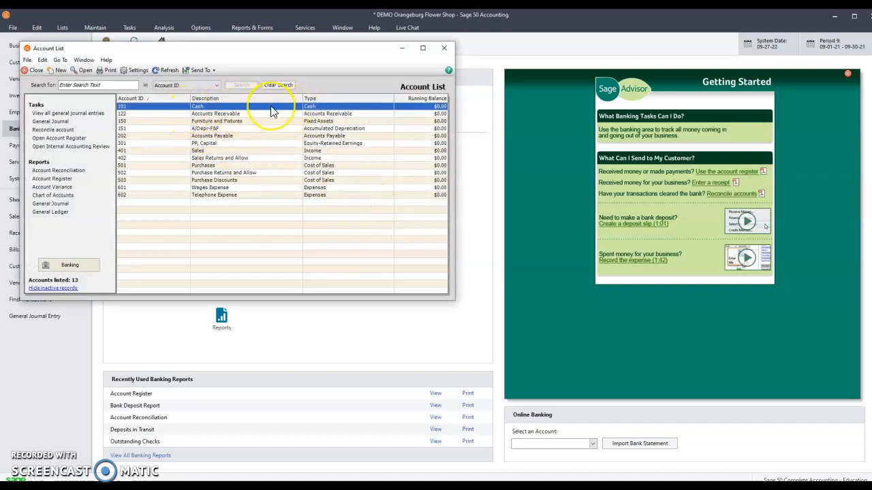
{"action": "double_click", "coordinate": [270, 107]}
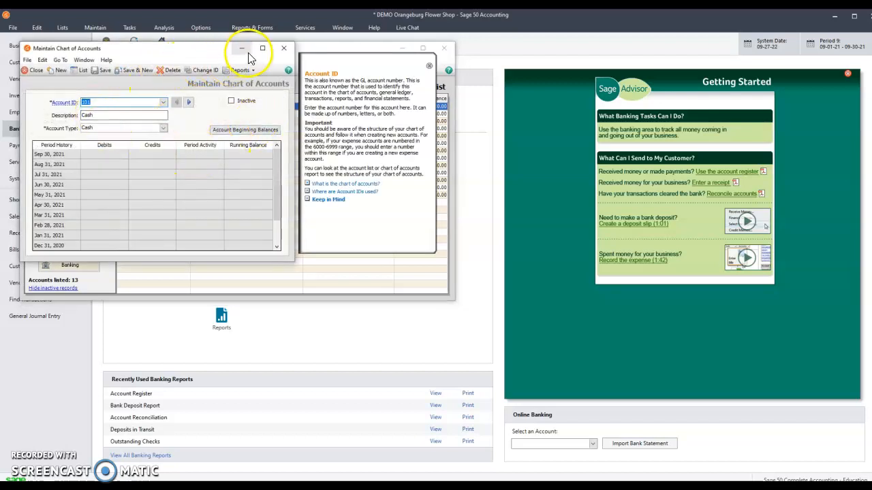
{"action": "left_click", "coordinate": [262, 47]}
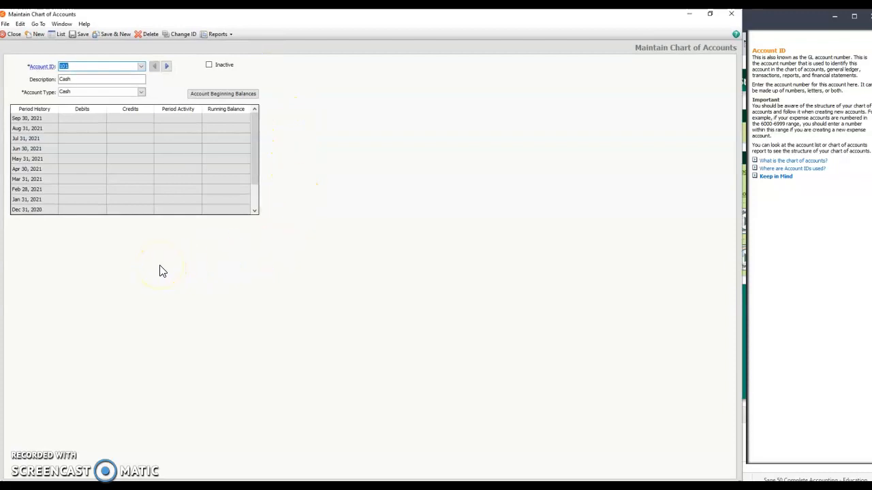
Open the account beginning balances for the period from 9/1/21 through 9/30/21.
{"action": "left_click", "coordinate": [216, 96]}
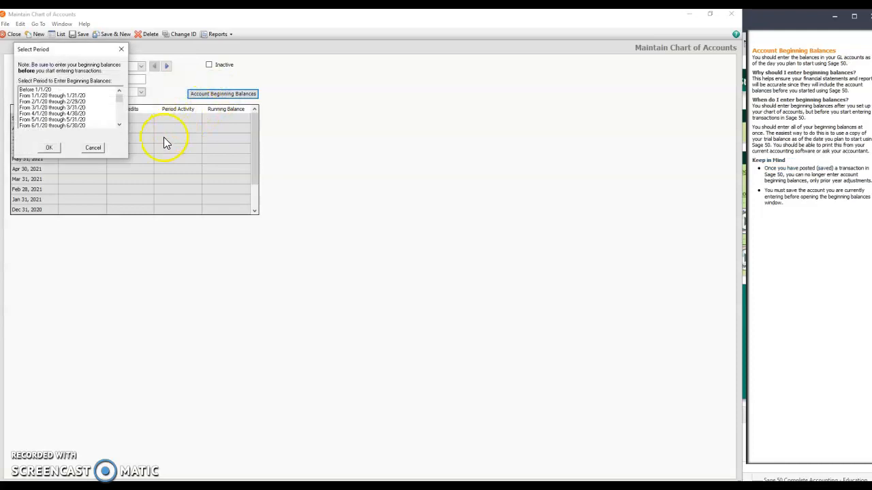
{"action": "left_click", "coordinate": [120, 100]}
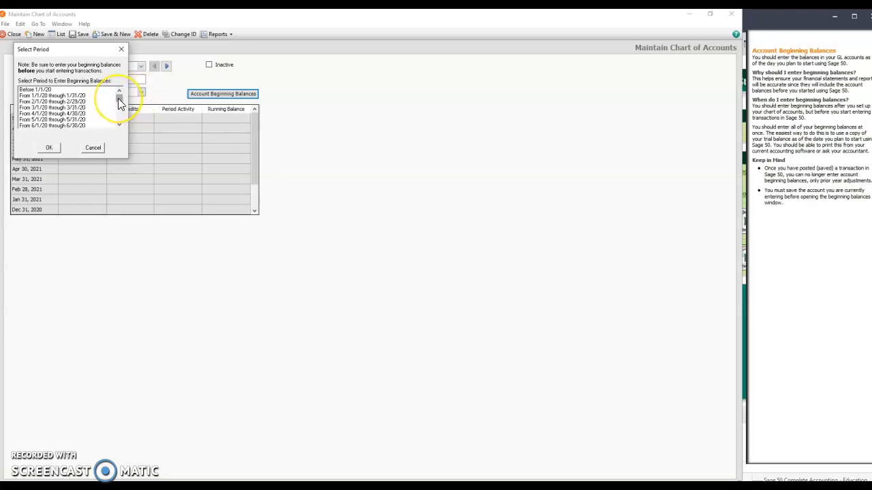
{"action": "left_click_drag", "start_coordinate": [118, 102], "coordinate": [120, 108]}
{"action": "left_click", "coordinate": [80, 120]}
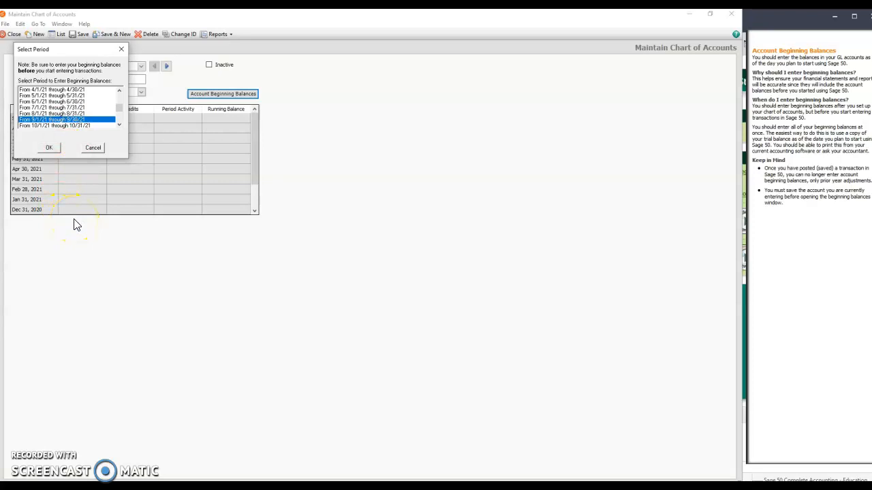
{"action": "left_click", "coordinate": [48, 148]}
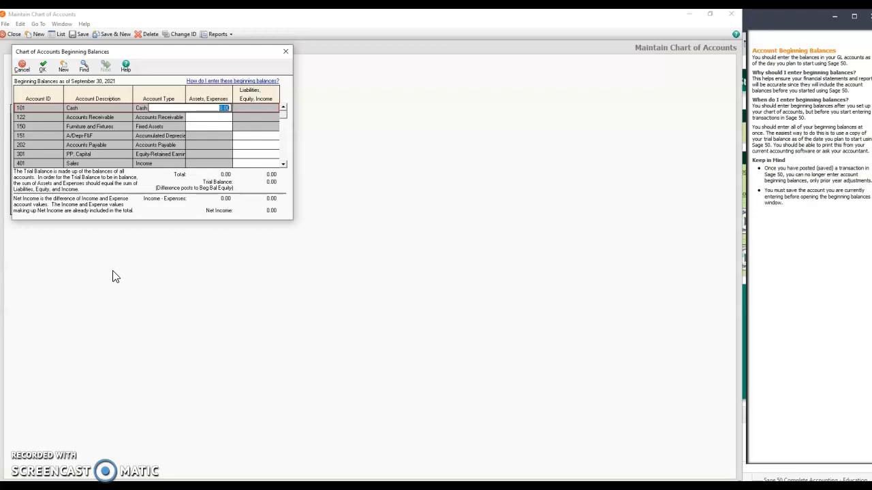
Enter beginning balances of 18,225.00 for Cash, 9,619.00 for Accounts Receivable and 25,350.00 for Furniture and Fixtures.
{"action": "type", "text": "15"}
{"action": "type", "text": "225"}
{"action": "key", "text": "Return"}
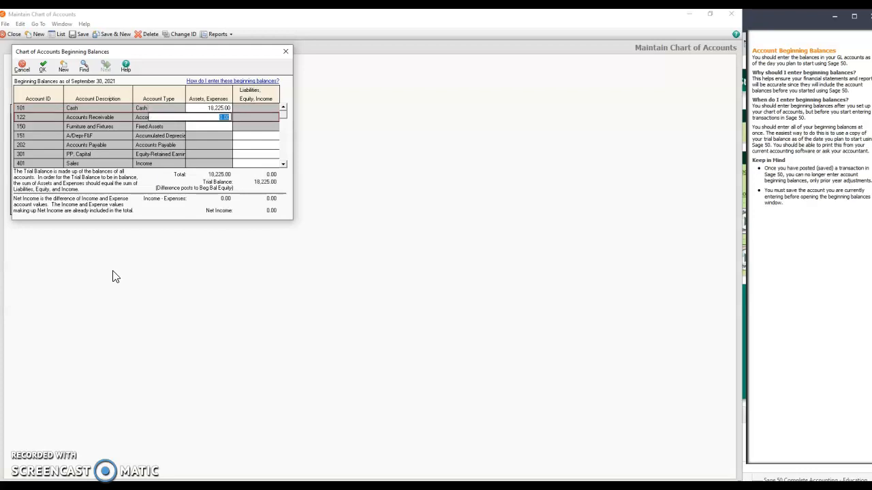
{"action": "type", "text": "9615"}
{"action": "key", "text": "Return"}
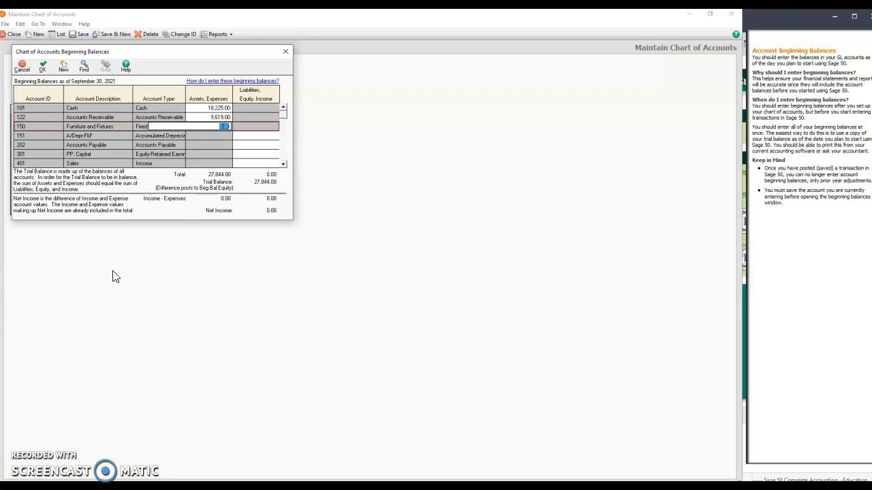
{"action": "type", "text": "25350"}
{"action": "key", "text": "Return"}
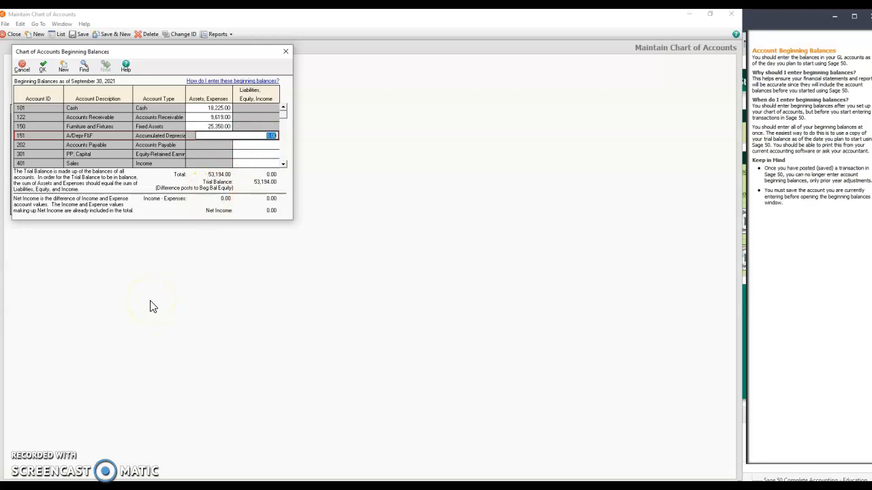
Enter beginning balances of 8,900.00 for A/Depr-F&F, 5,120.00 for Accounts Payable and 13,424.00 for PP, Capital.
{"action": "type", "text": "8900"}
{"action": "key", "text": "Return"}
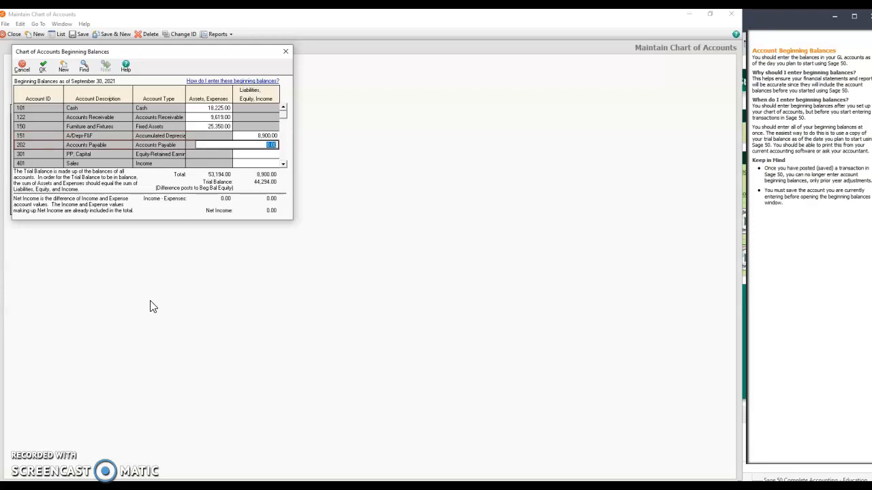
{"action": "type", "text": "5120"}
{"action": "key", "text": "Return"}
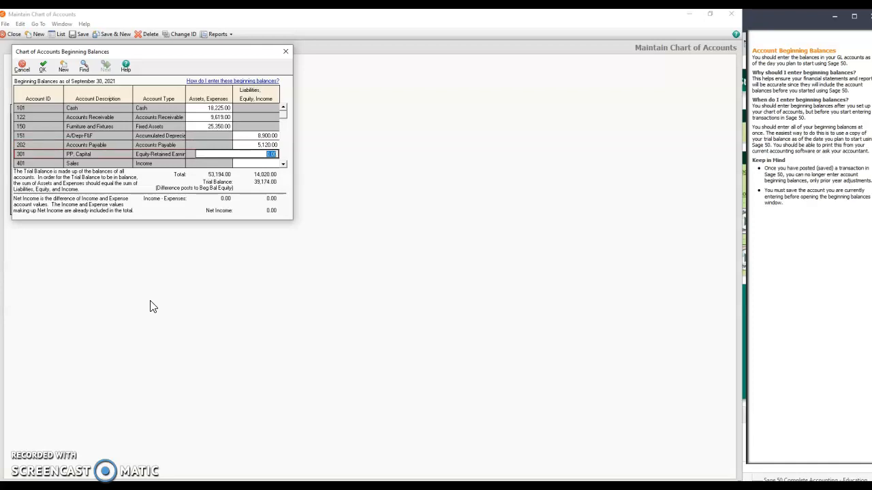
{"action": "type", "text": "13424"}
{"action": "key", "text": "Return"}
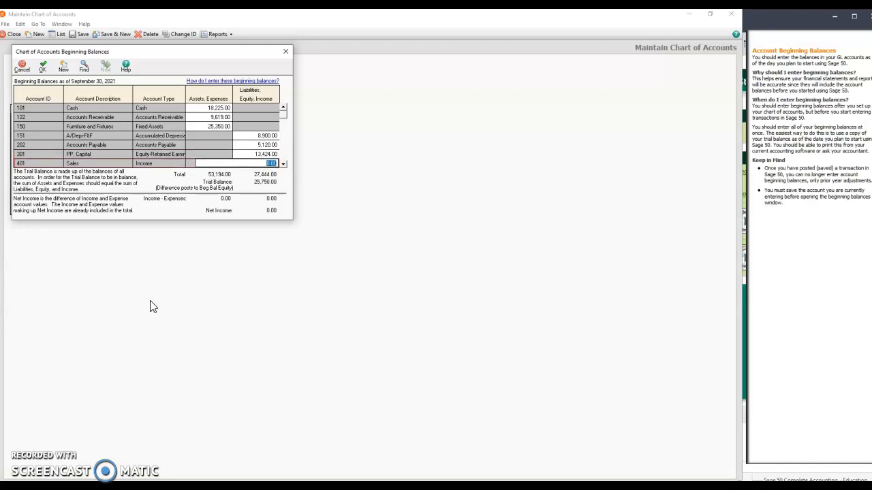
Enter beginning balances of 77,000.00 for Sales and -2,200.00 for Sales Returns and Allow.
{"action": "type", "text": "25000"}
{"action": "key", "text": "Return"}
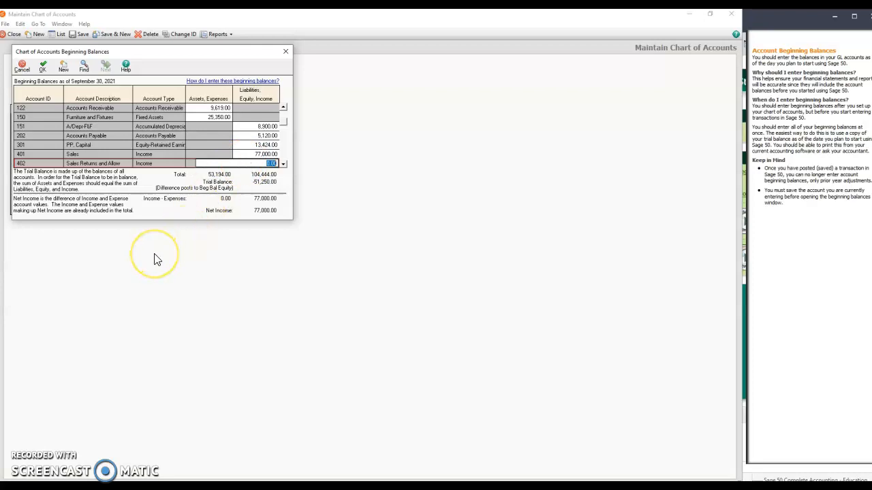
{"action": "key", "text": "BackSpace"}
{"action": "type", "text": "-2200"}
{"action": "key", "text": "Tab"}
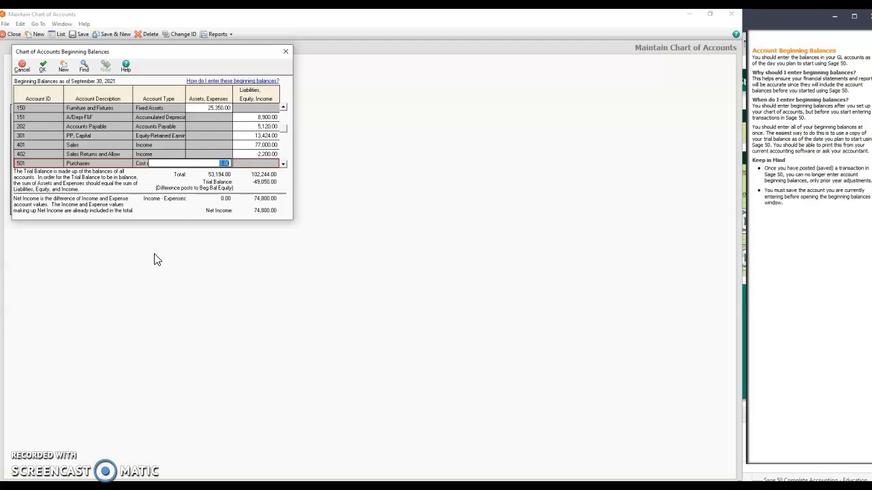
Enter beginning balances of 42,000.00 for Purchases and -1,500.00 for Purchase Returns and Allow.
{"action": "type", "text": "42000"}
{"action": "key", "text": "Return"}
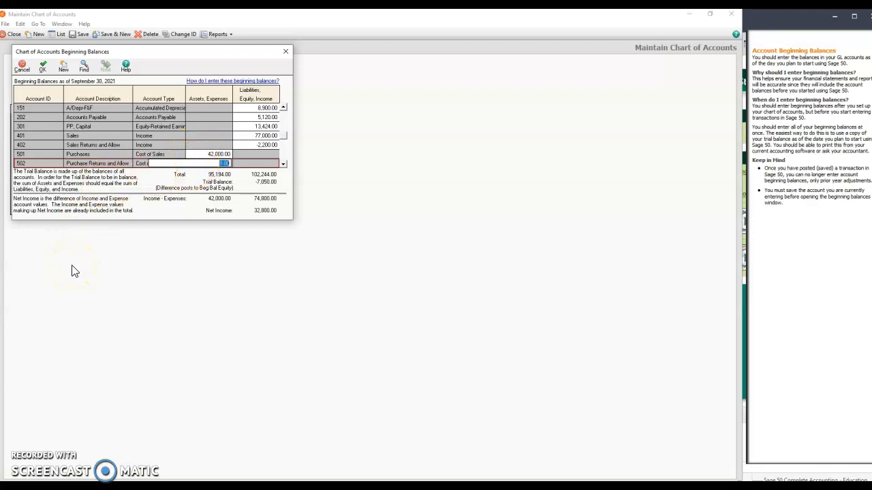
{"action": "key", "text": "BackSpace"}
{"action": "type", "text": "-1500"}
{"action": "key", "text": "Return"}
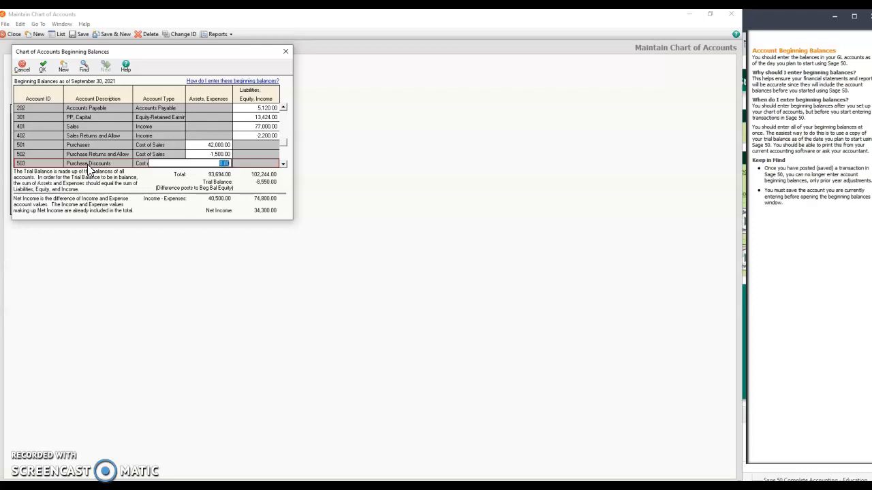
Enter the beginning balance of account 503 Purchase Discounts.
{"action": "key", "text": "BackSpace"}
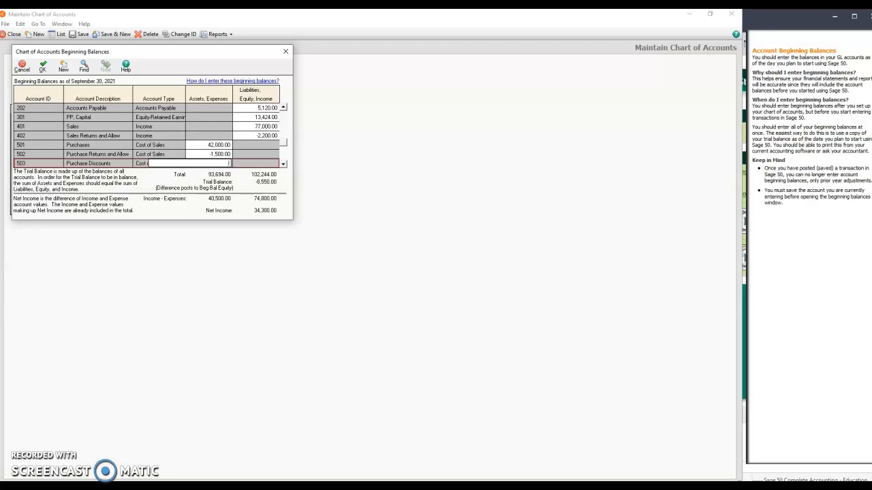